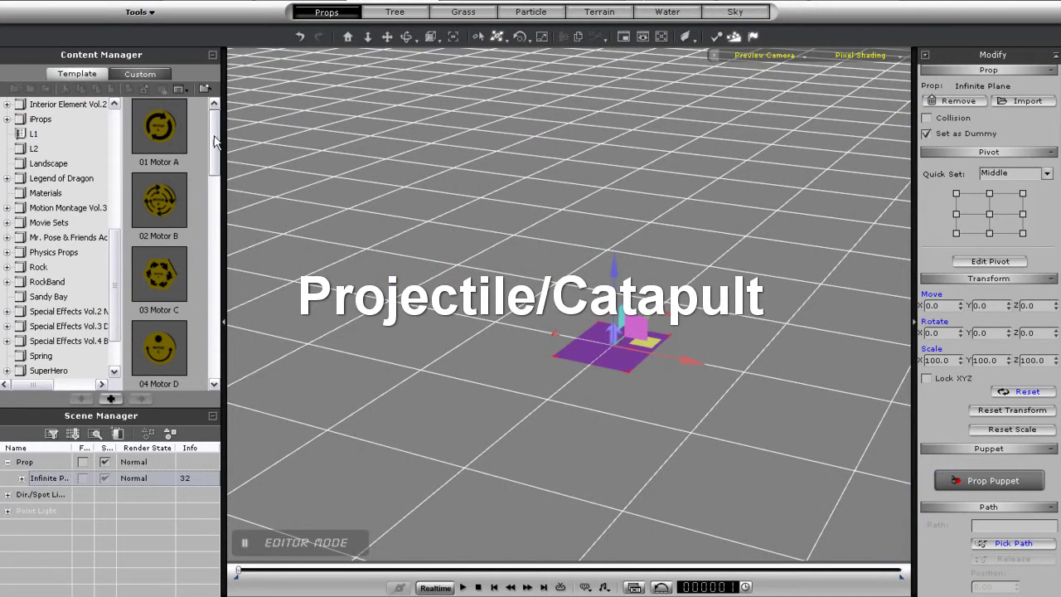
Step: Add the 09 Projectile template to the scene and raise it to about Z 108.9
scroll(169, 207, down, 7)
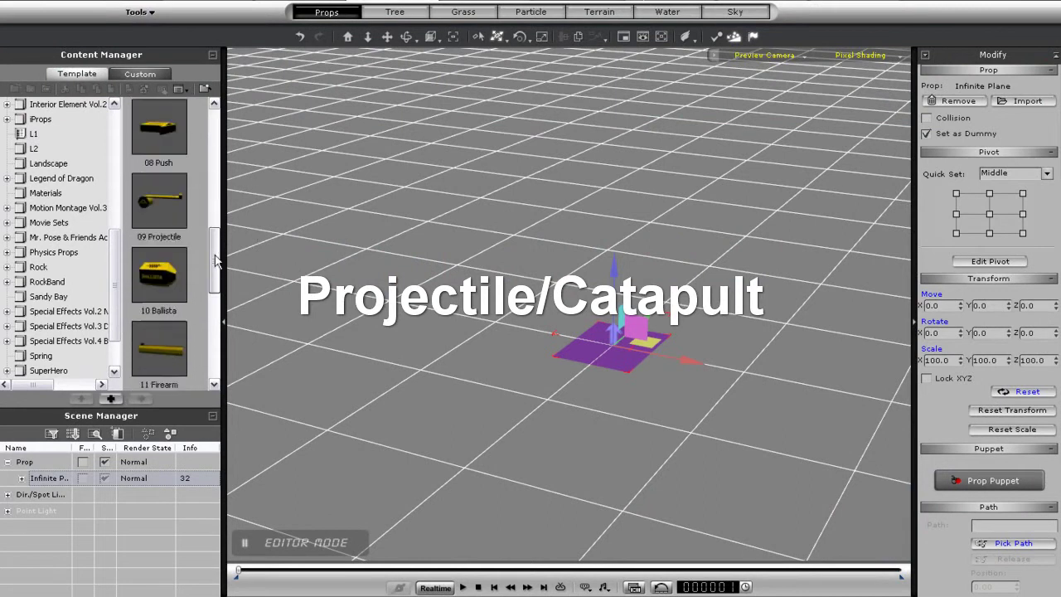
click(168, 207)
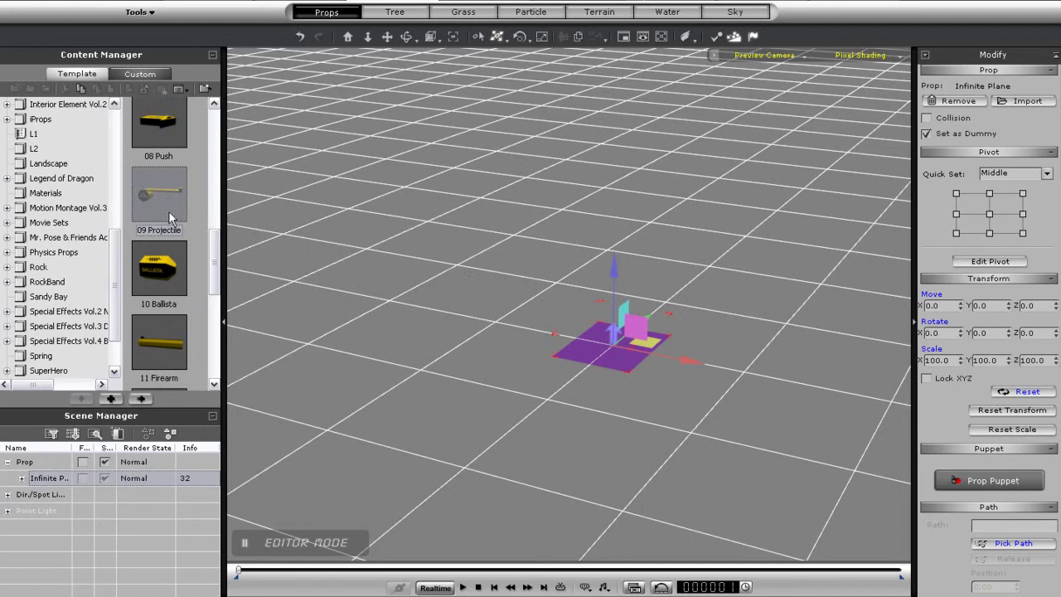
drag(140, 186, 671, 349)
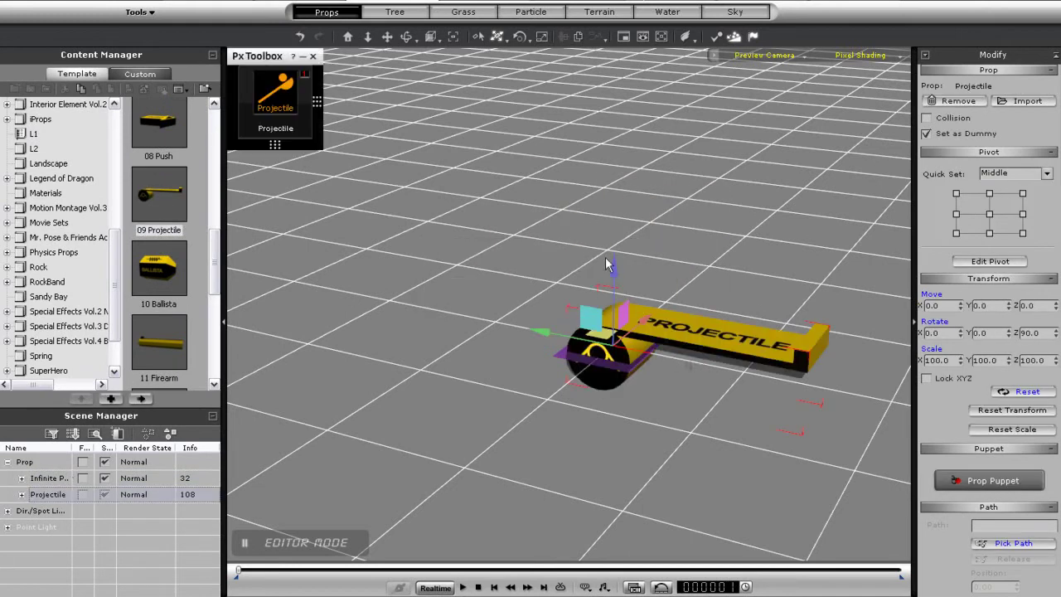
drag(614, 265, 614, 116)
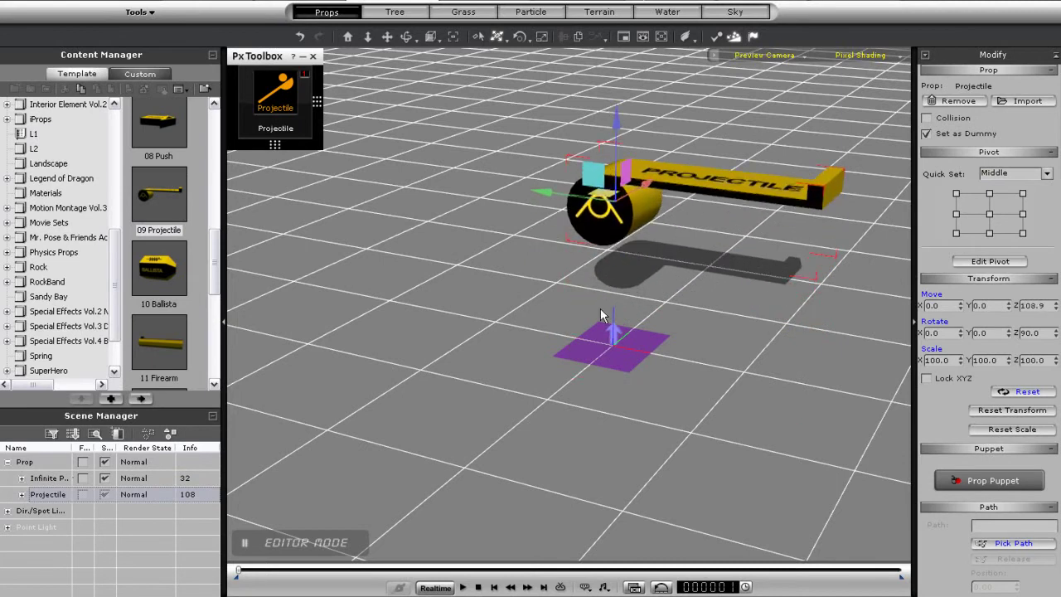
middle_drag(610, 307, 585, 378)
Step: Test-shoot the Projectile at force 50 and again at force 397, and reload its arm
mouse_move(290, 97)
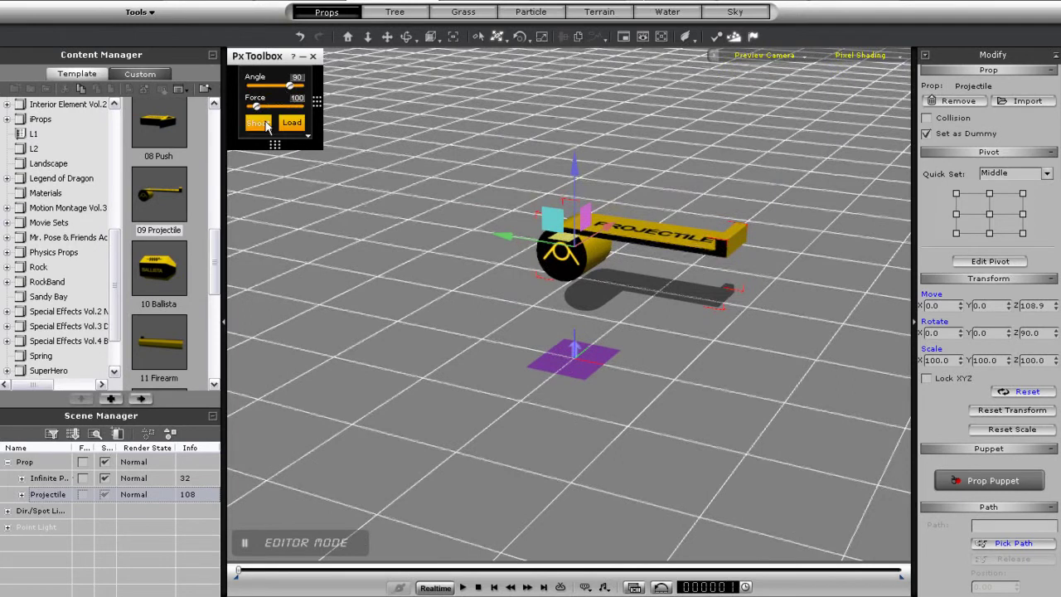
click(264, 125)
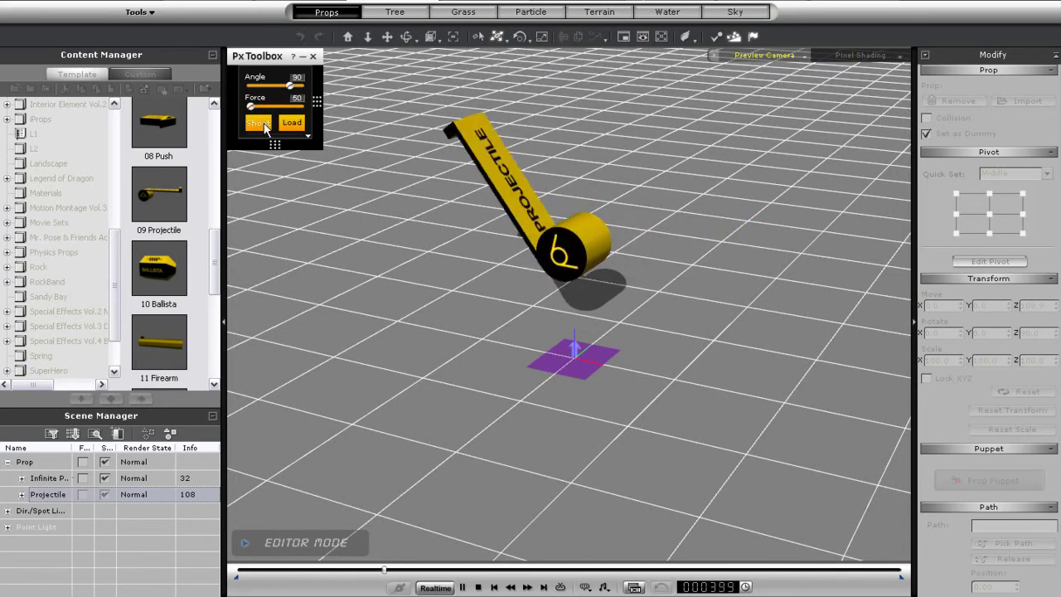
drag(250, 106, 291, 111)
click(258, 124)
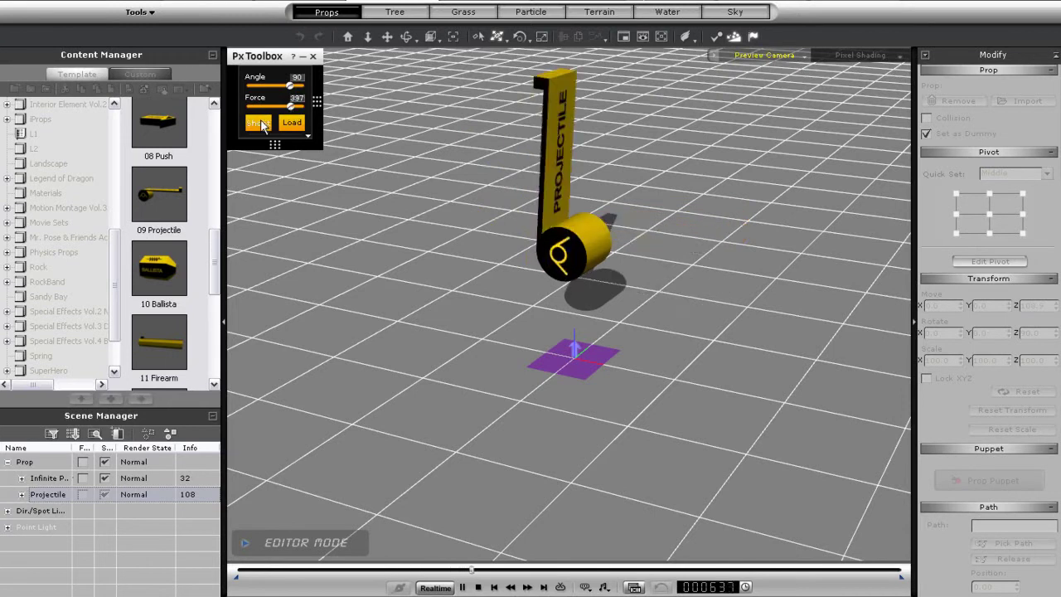
click(292, 124)
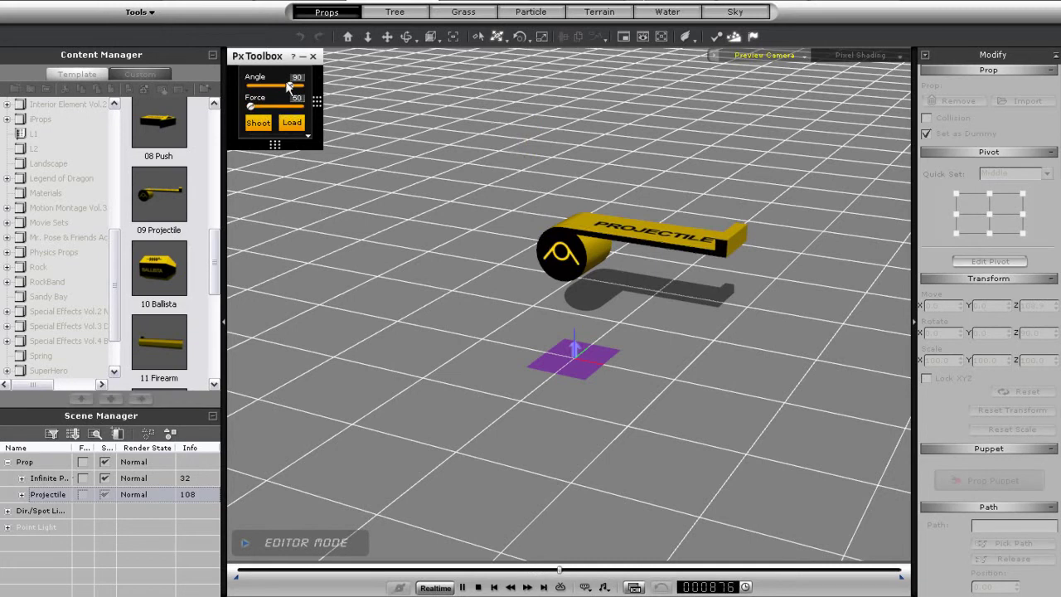
Step: Set the Projectile's force to 50 and angle to -87, test-shoot and reload it, and stop the simulation
click(267, 125)
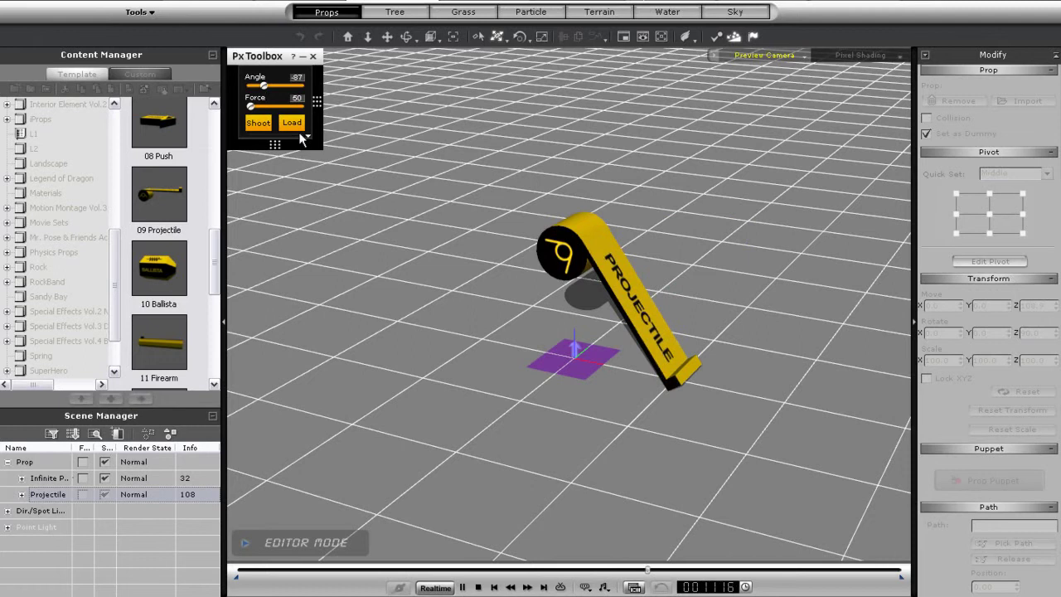
click(292, 124)
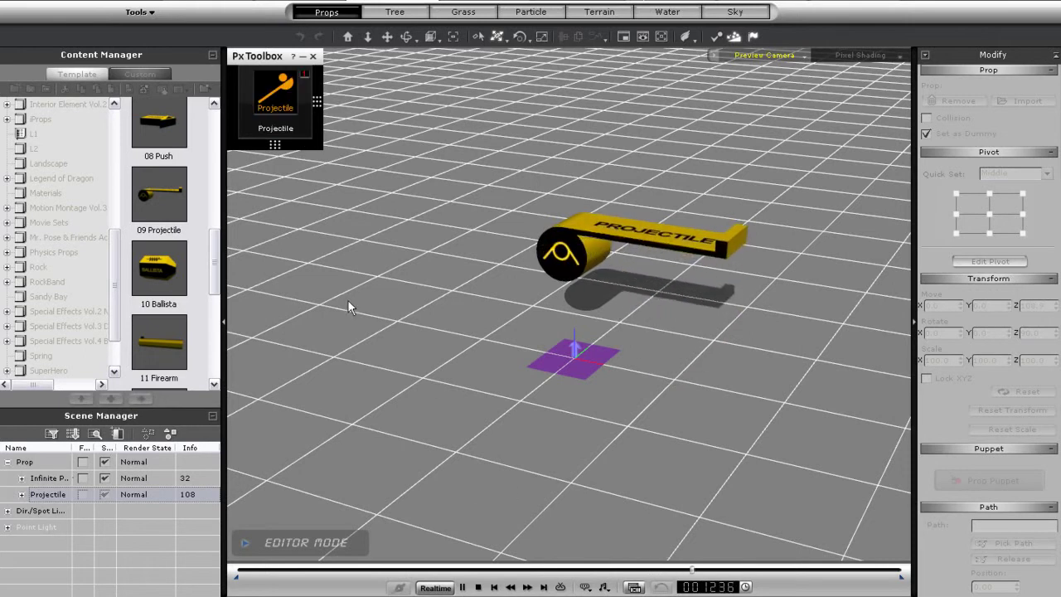
mouse_move(262, 116)
click(587, 236)
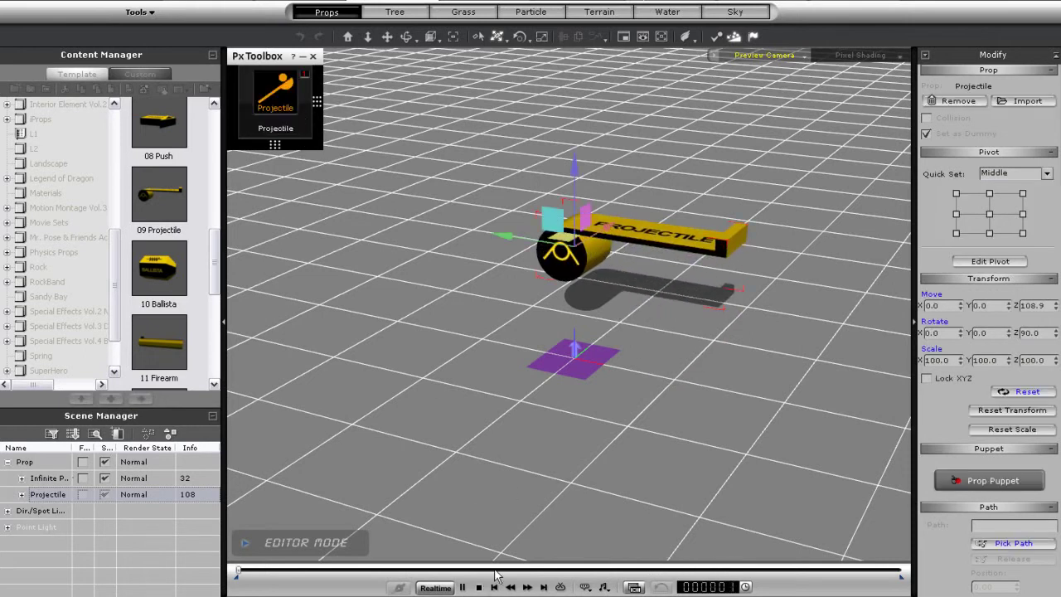
Step: Raise the Projectile to about Z 193.2, test-shoot it at angle -87, and stop the simulation
drag(576, 175, 576, 88)
mouse_move(296, 141)
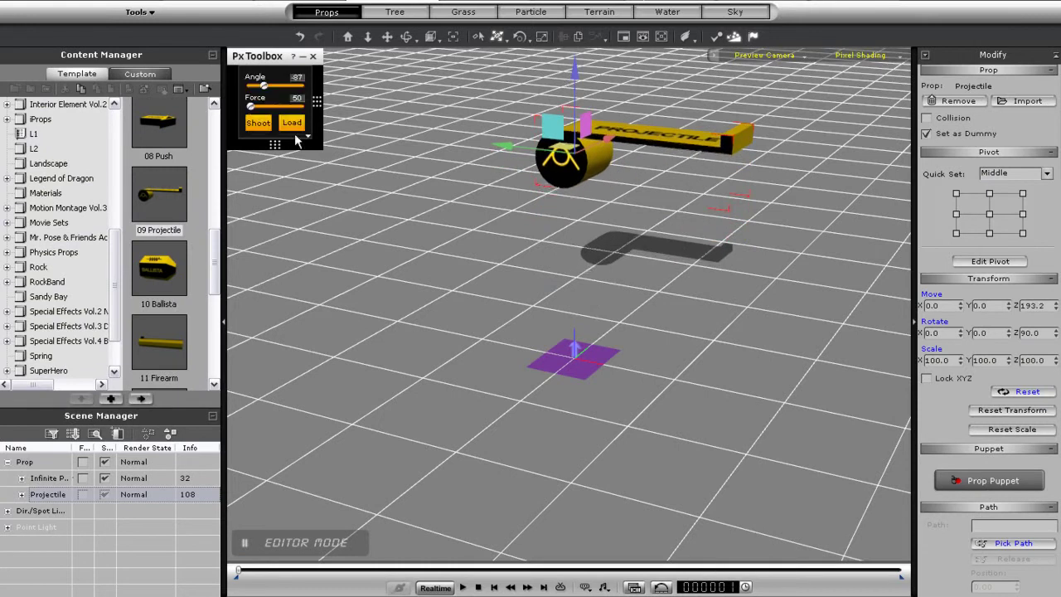
click(258, 122)
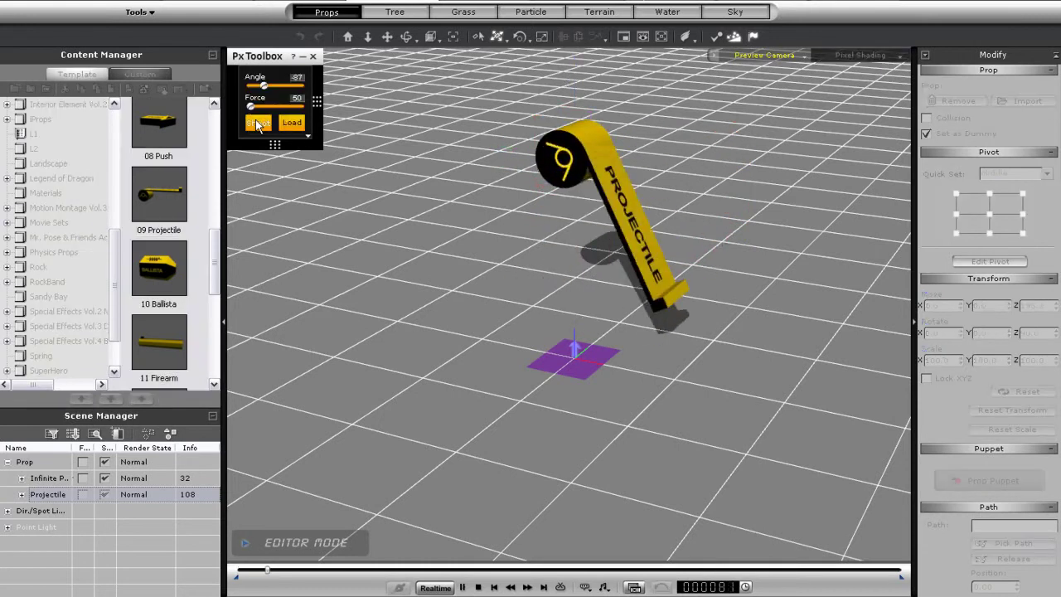
click(479, 587)
Step: Set the Projectile's angle to 35, test-shoot it, and reload the arm
middle_drag(515, 316, 491, 441)
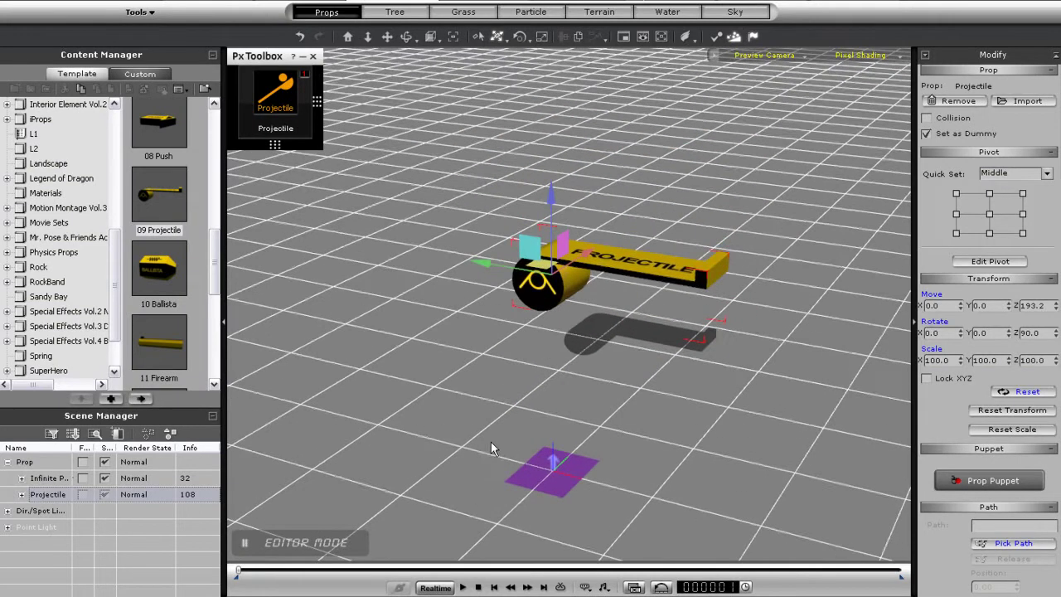
mouse_move(287, 90)
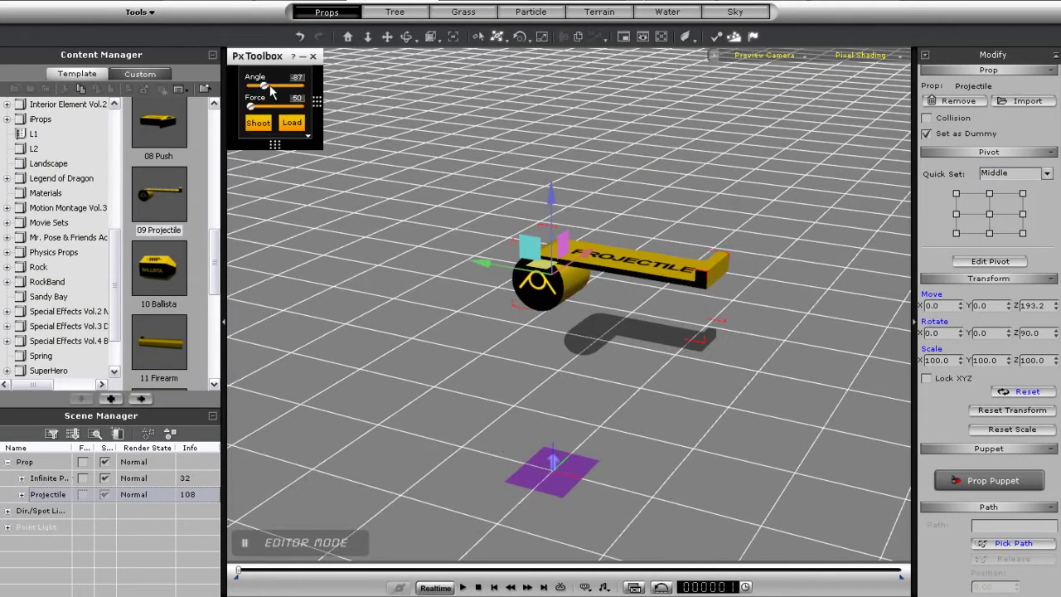
click(265, 125)
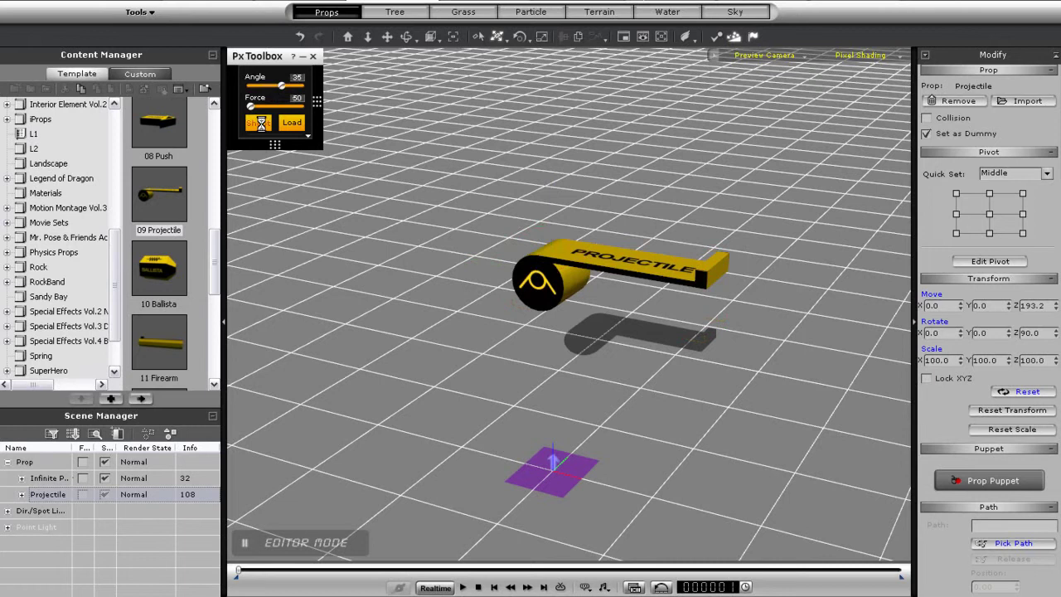
click(284, 126)
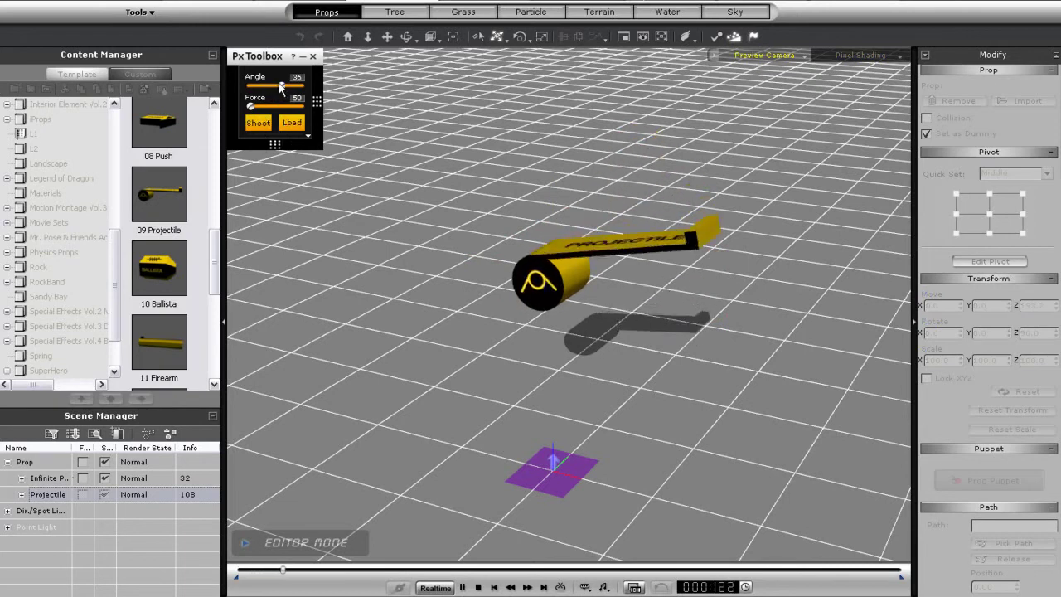
Step: Set the Projectile's angle to 92, test-shoot it, and stop the simulation
drag(282, 87, 291, 91)
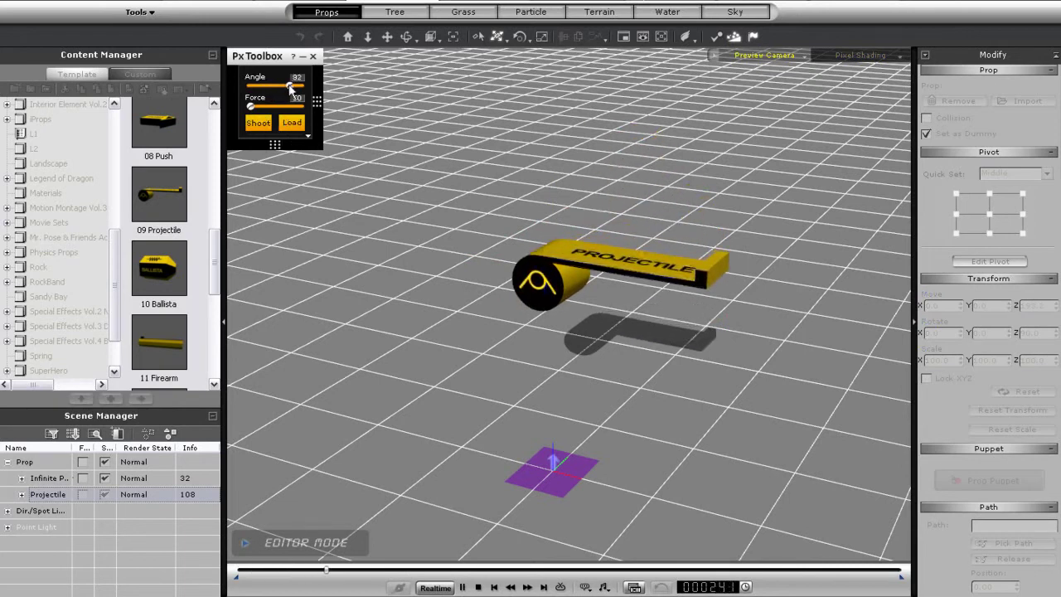
click(265, 125)
click(273, 141)
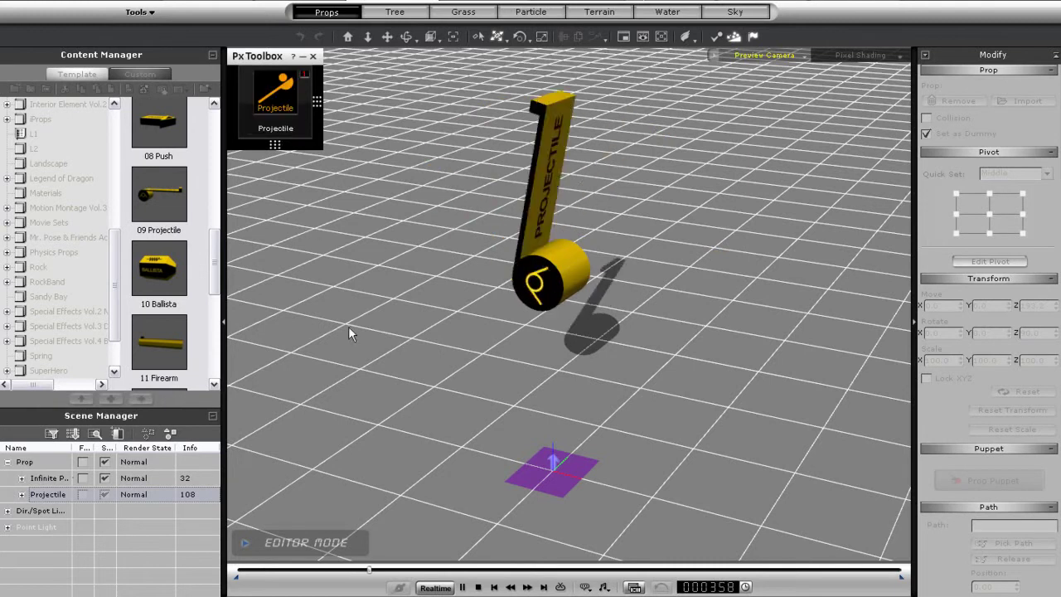
click(478, 587)
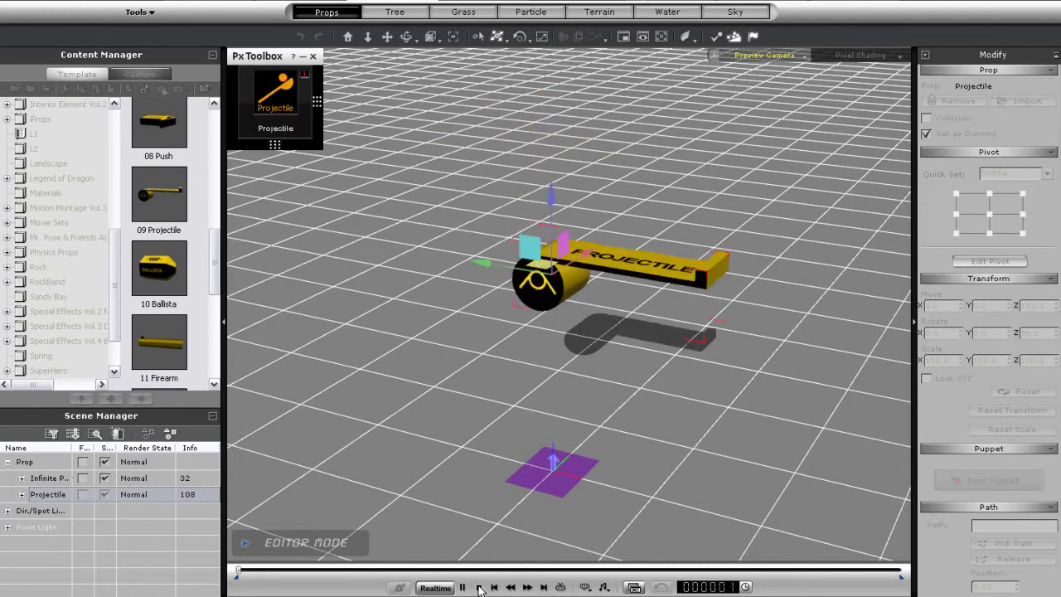
Step: Enable Auto Reload for the Projectile with a Reload Time of 20 and test-shoot it
click(281, 108)
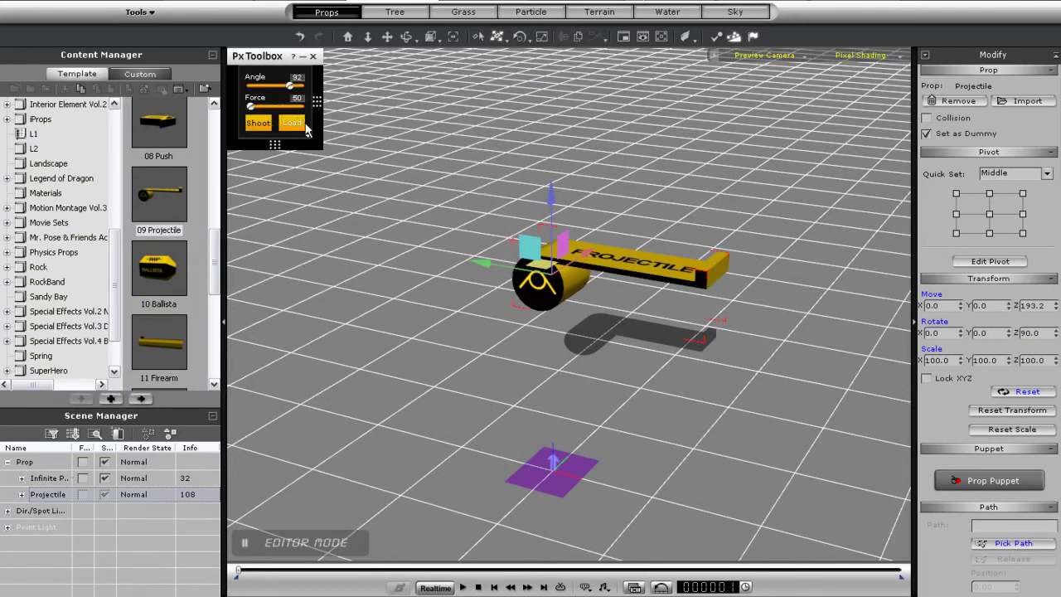
click(307, 138)
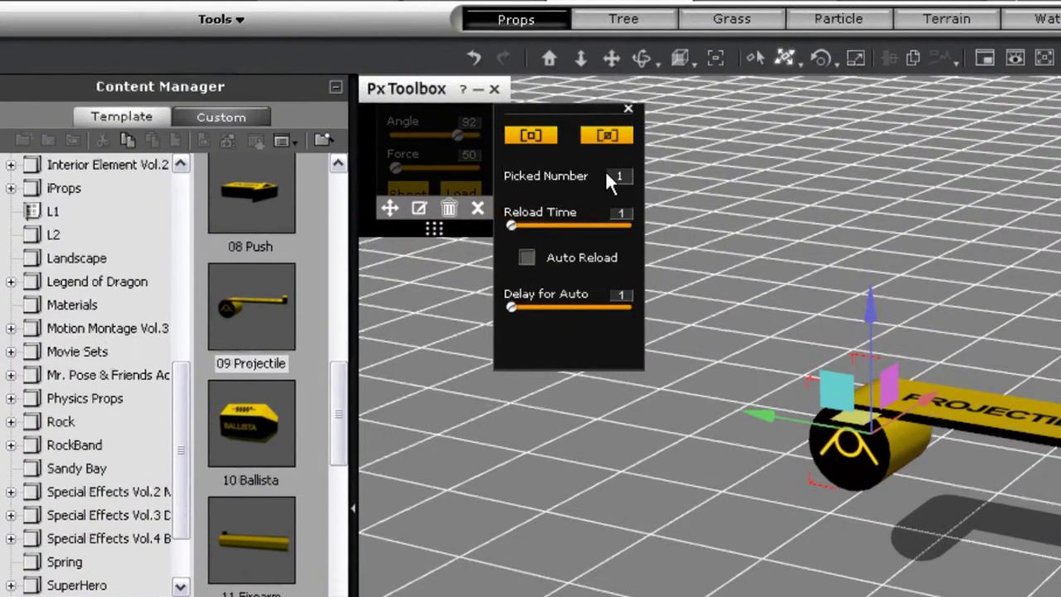
click(525, 257)
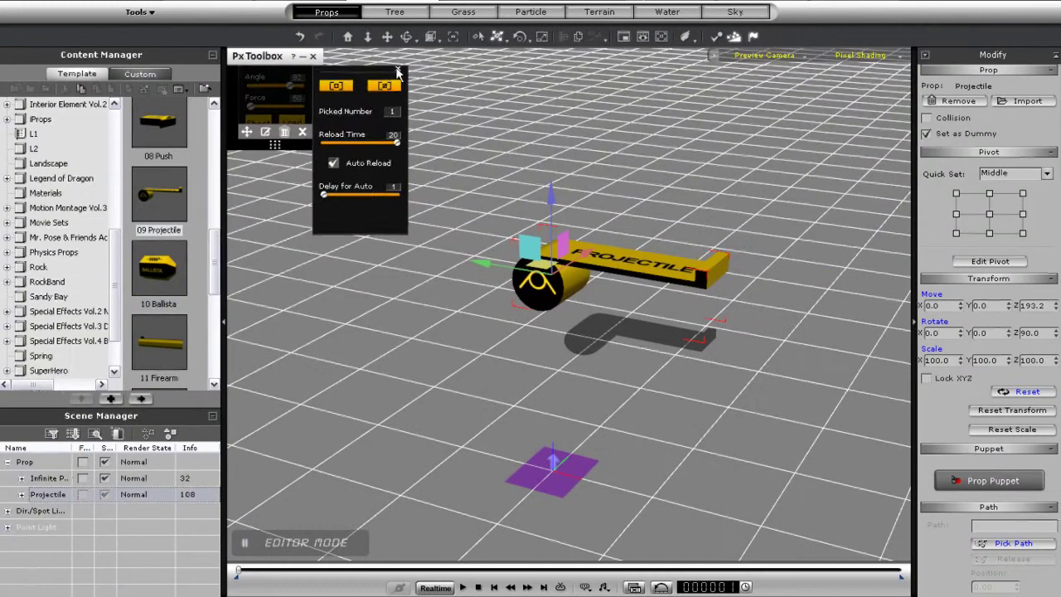
click(629, 109)
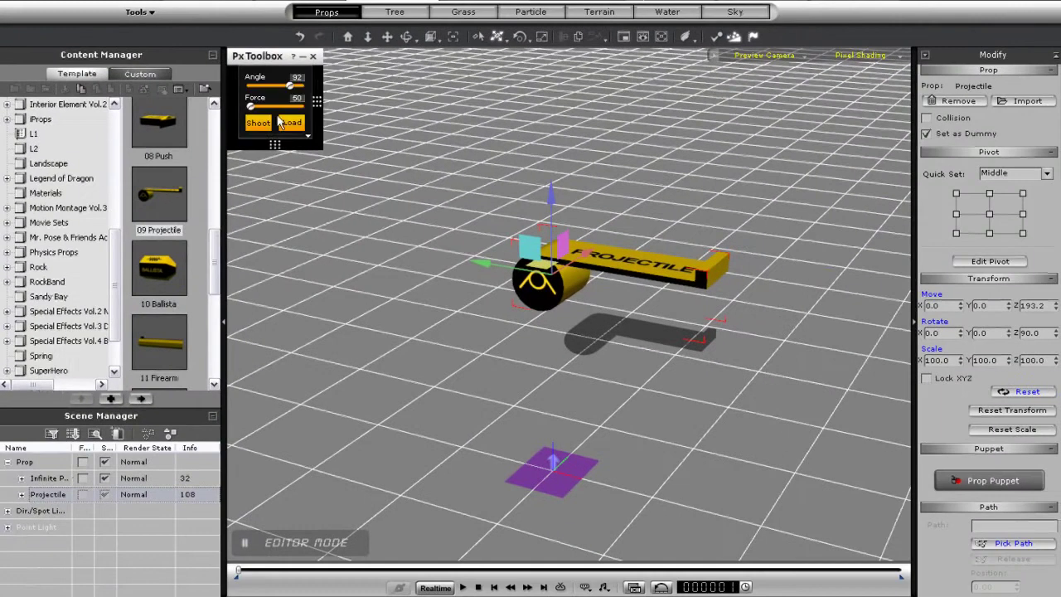
click(408, 194)
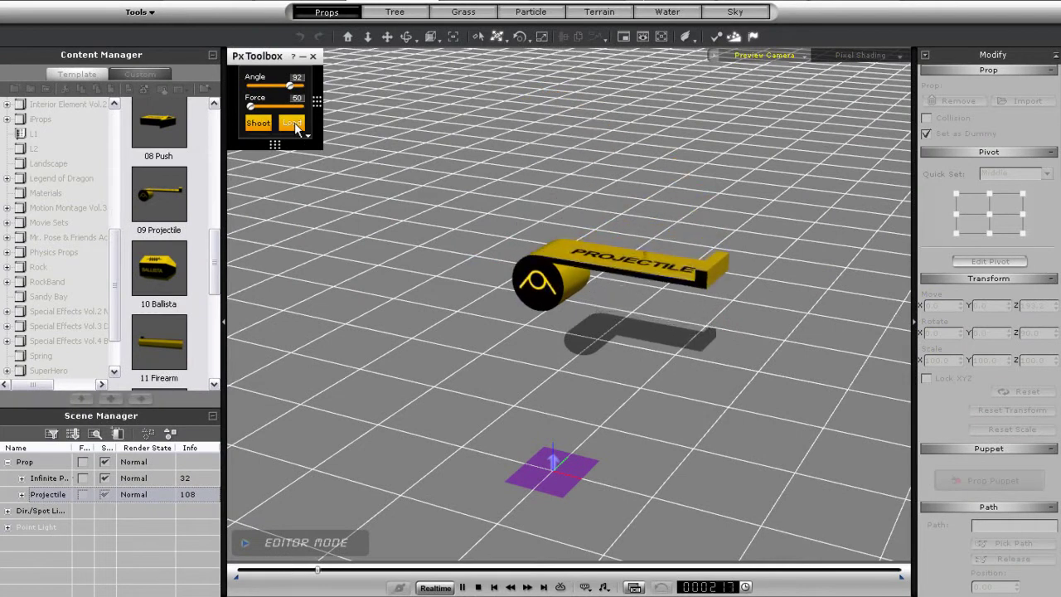
Step: Set the Projectile's Reload Time to 1 and test-shoot it
click(310, 138)
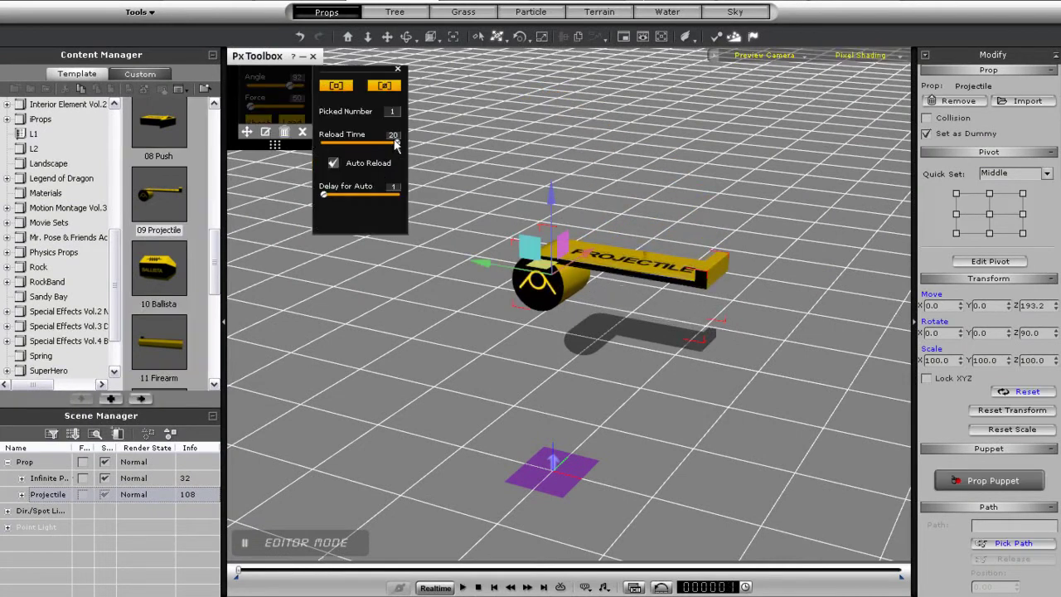
click(398, 69)
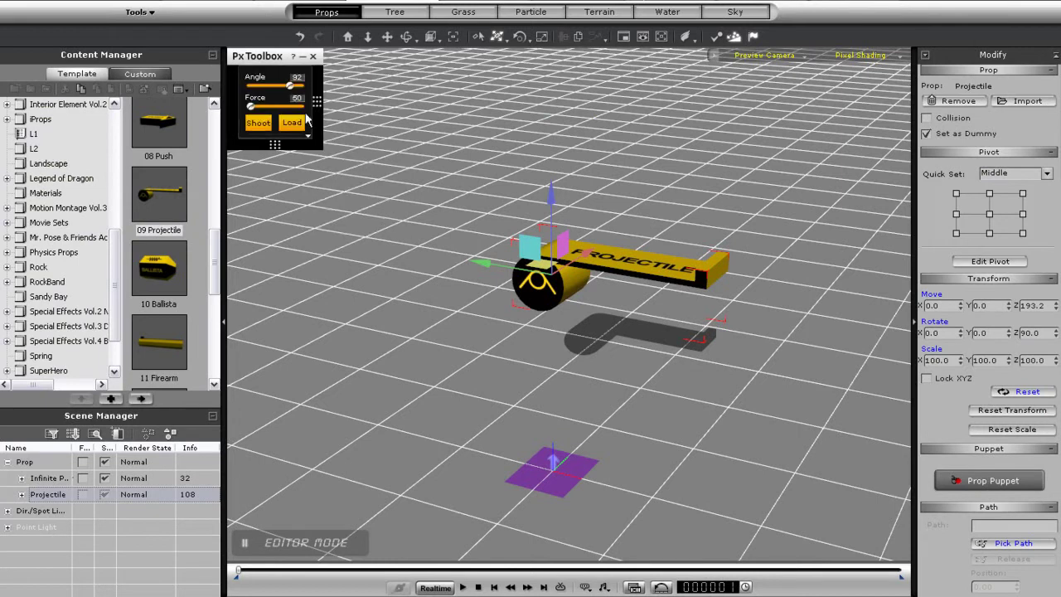
click(258, 123)
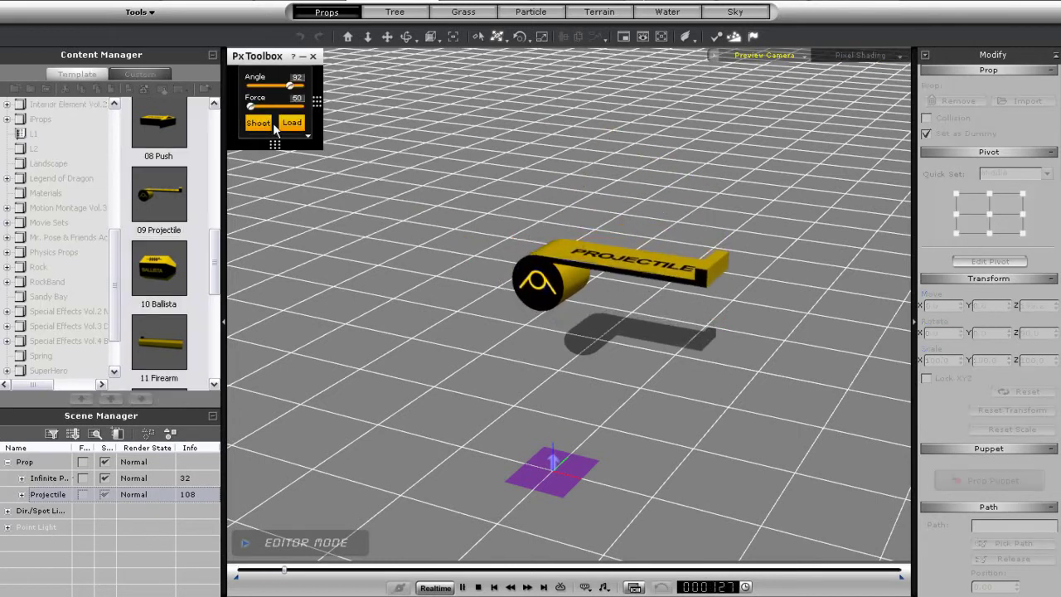
Step: Set the Projectile's Delay for Auto to 10 and test-shoot it
click(307, 137)
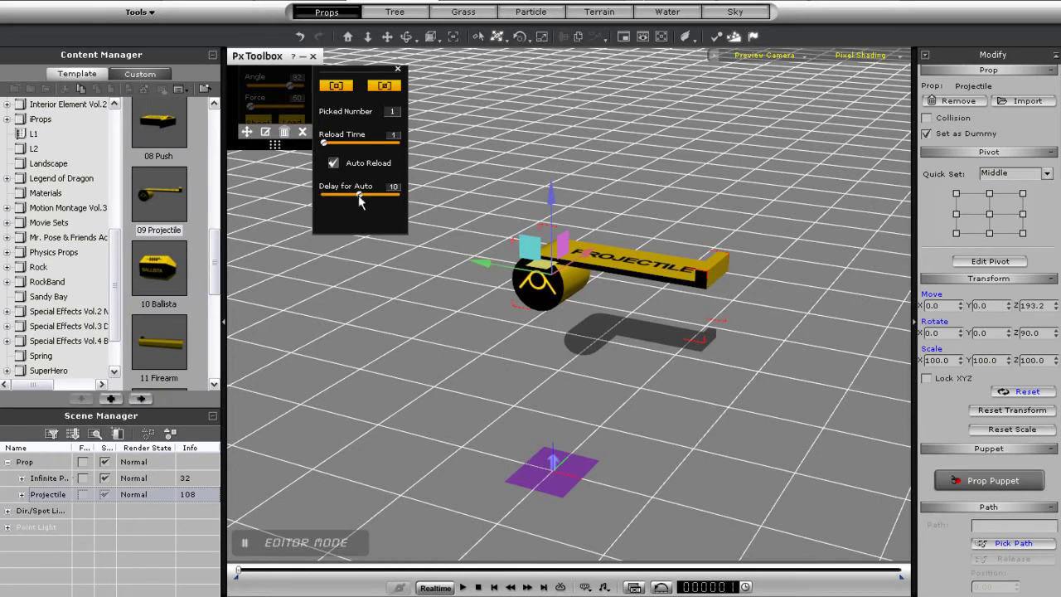
click(397, 71)
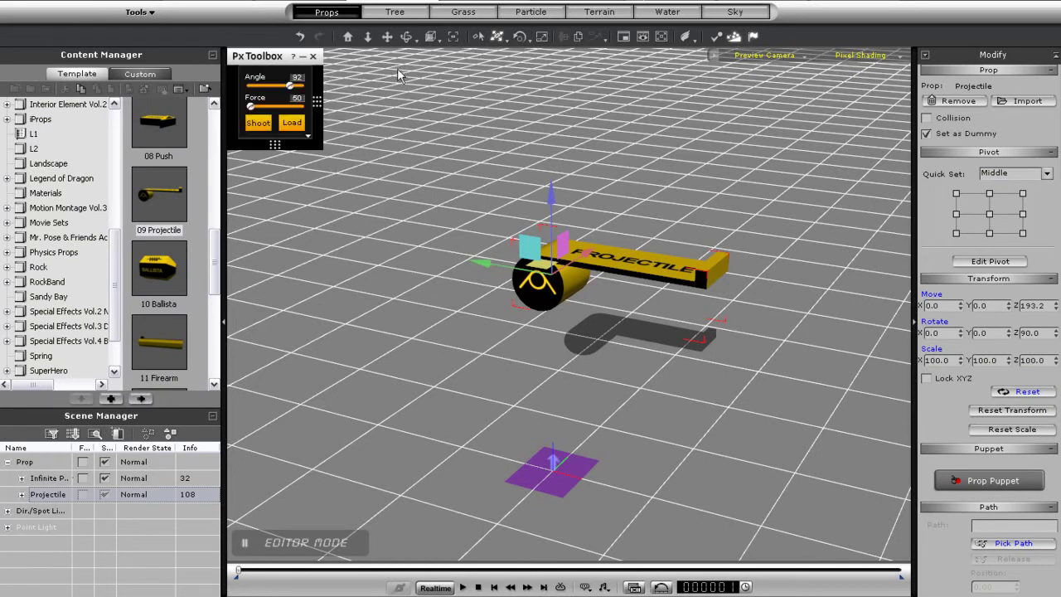
click(259, 124)
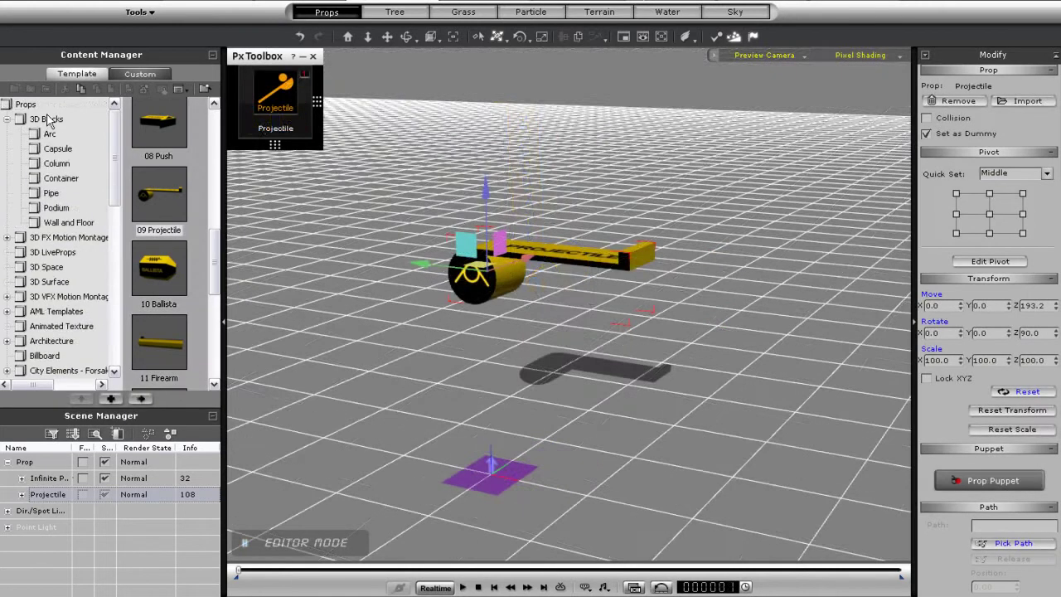
Step: Add Ball_001 from 3D Blocks scaled to 45.3 and raise it onto the Projectile's arm at about Z 218.9
drag(153, 142, 587, 529)
key(r)
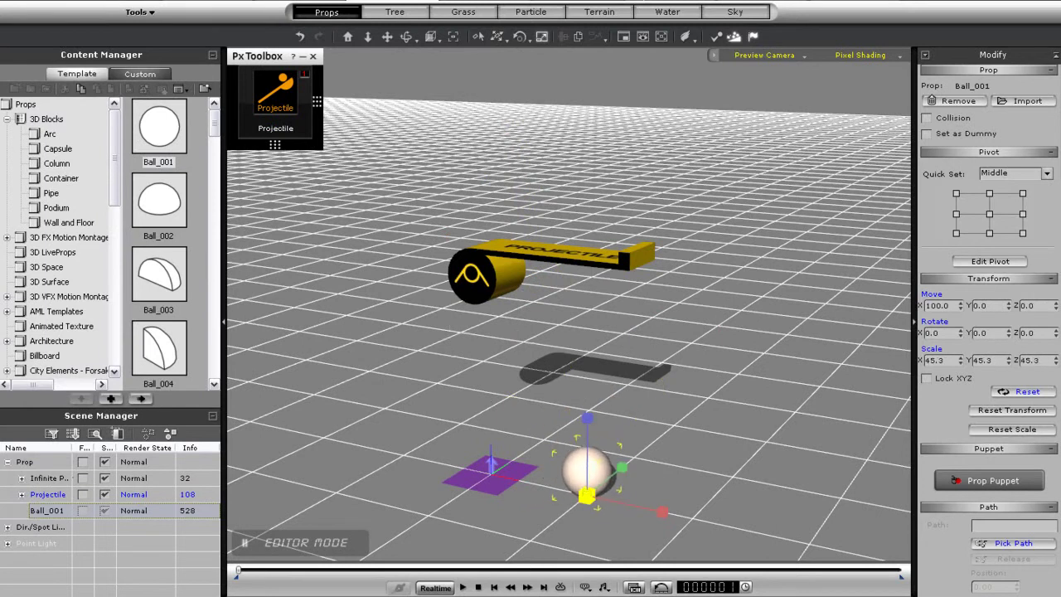
key(w)
drag(586, 430, 593, 179)
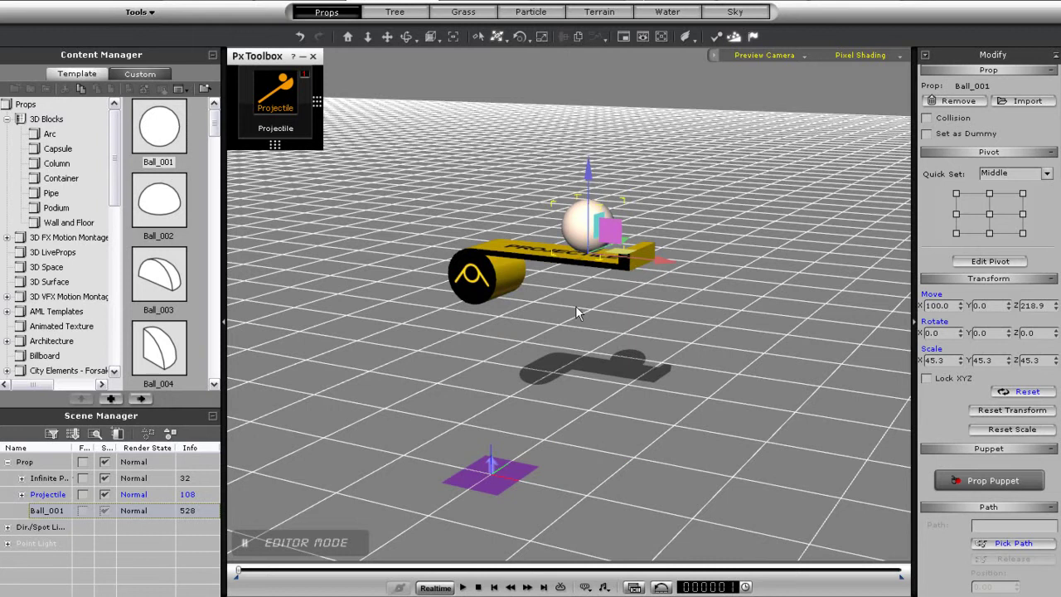
Step: Move the ball toward the raised end of the Projectile's arm, to about X 114.5 and Z 221.4
right_drag(558, 338, 564, 397)
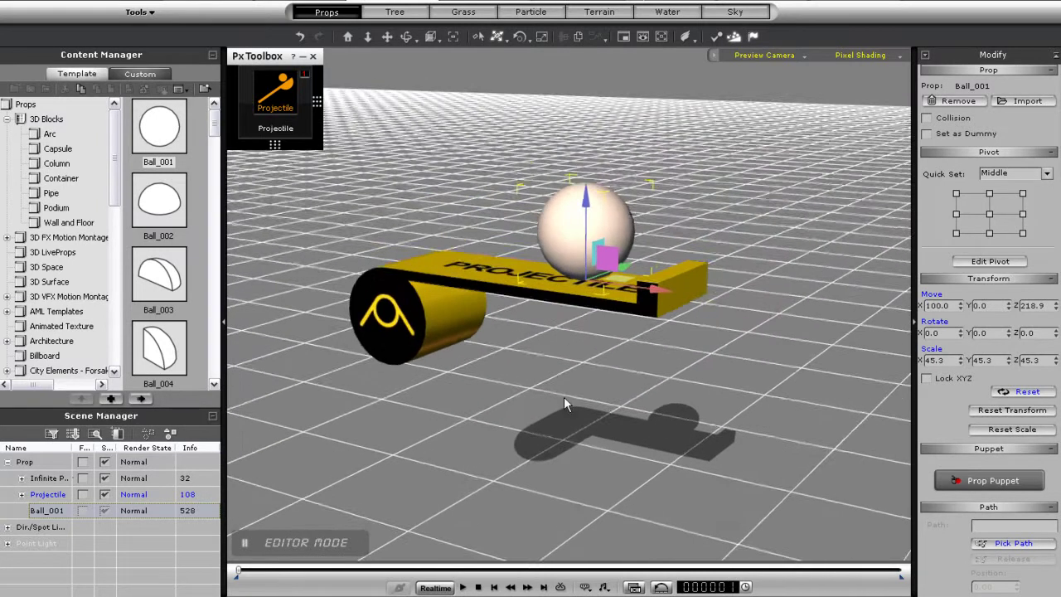
scroll(575, 378, up, 2)
drag(638, 266, 675, 273)
drag(629, 199, 628, 192)
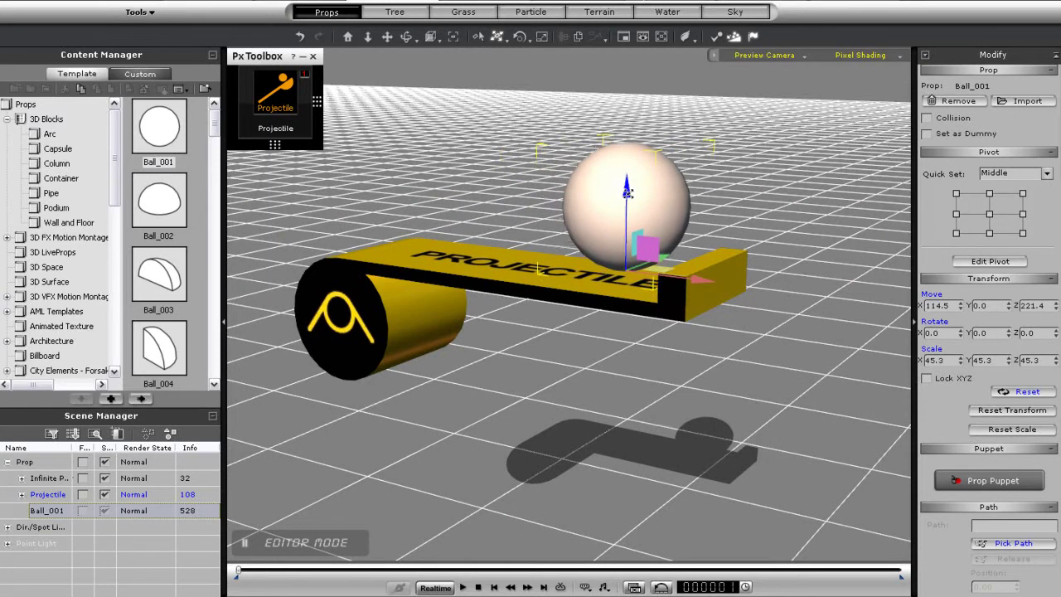
Step: Activate rigid-body physics on Ball_001 and set its Bound Type to Sphere
key(p)
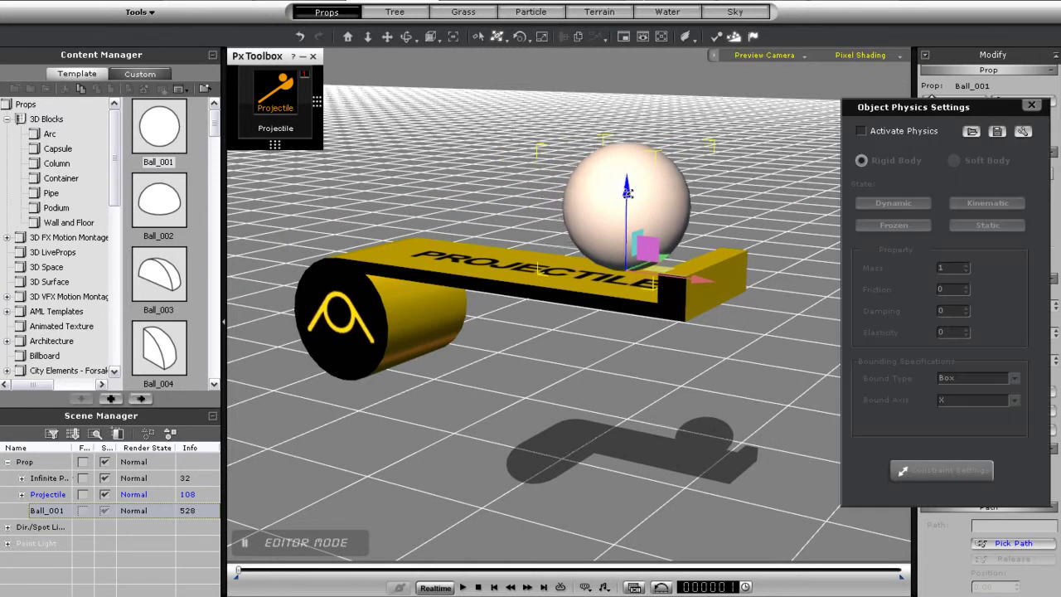
click(898, 133)
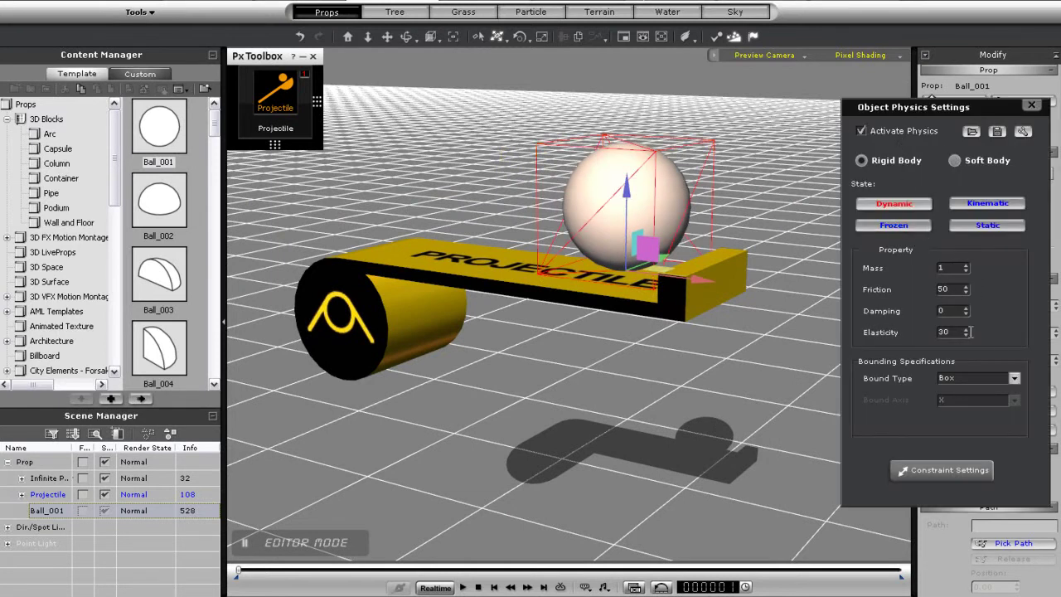
click(1015, 381)
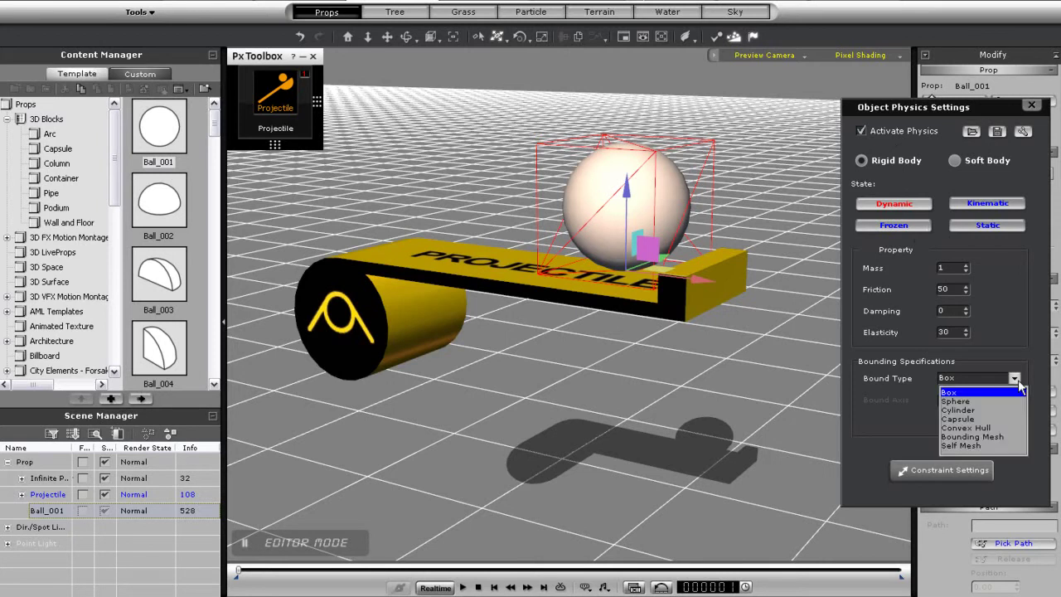
click(977, 402)
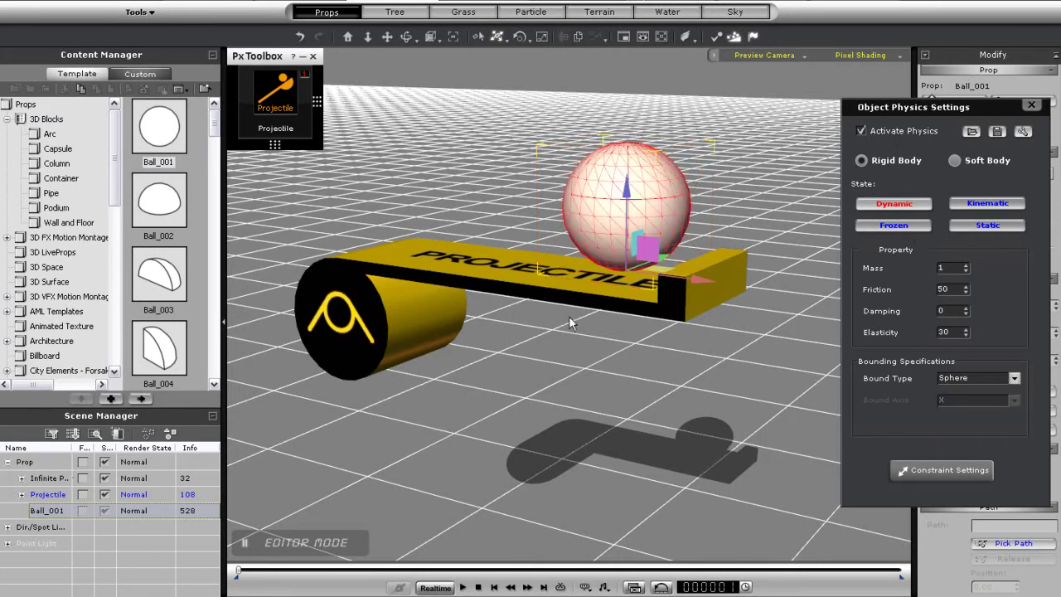
Step: Test-shoot the ball from the Projectile in Realtime playback and stop the simulation
right_drag(571, 323, 678, 335)
scroll(539, 363, down, 3)
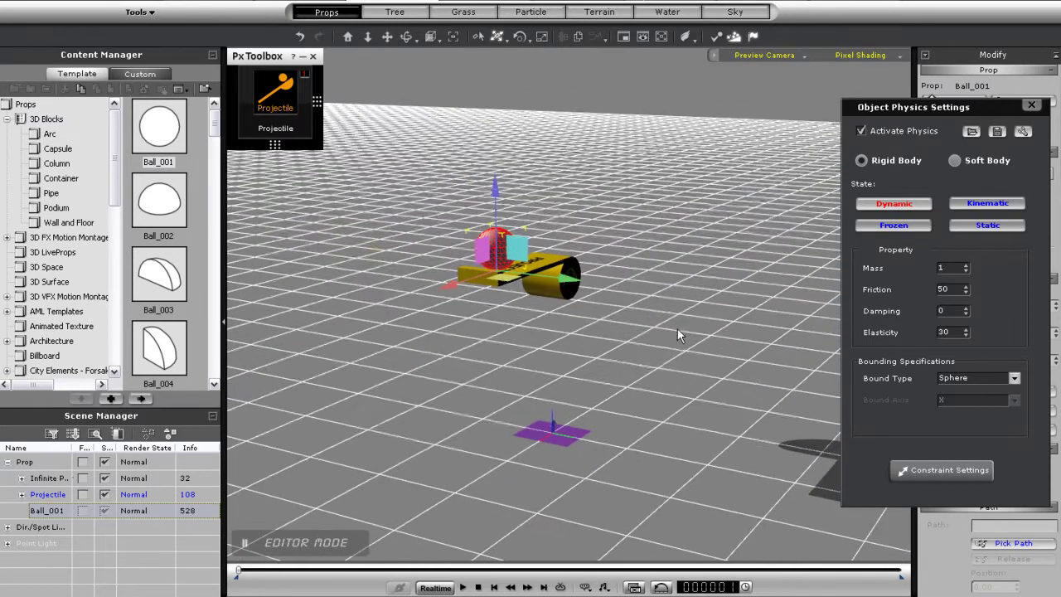
middle_drag(678, 328, 569, 375)
click(268, 125)
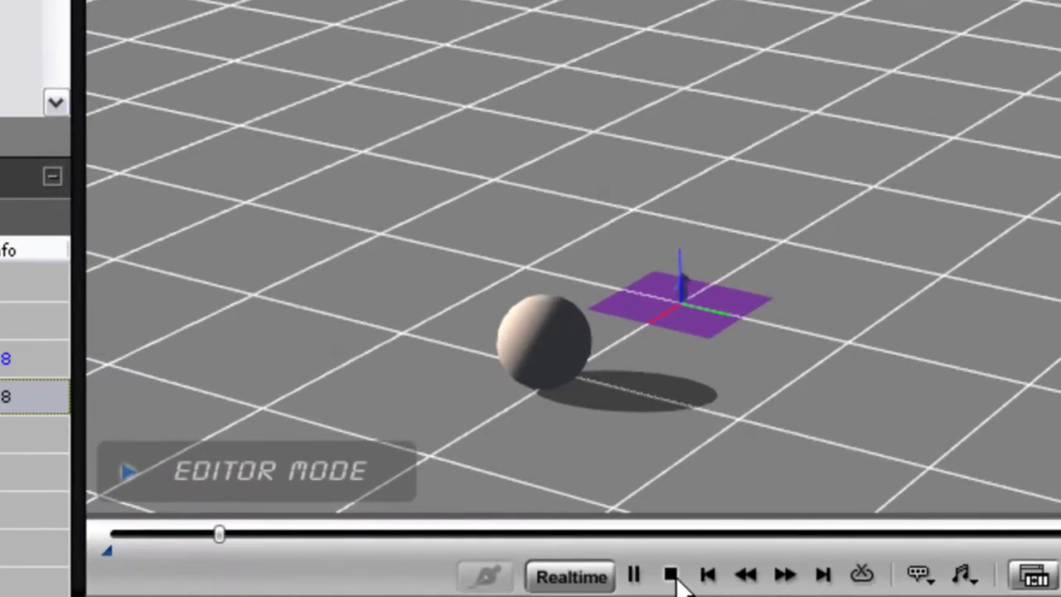
click(671, 575)
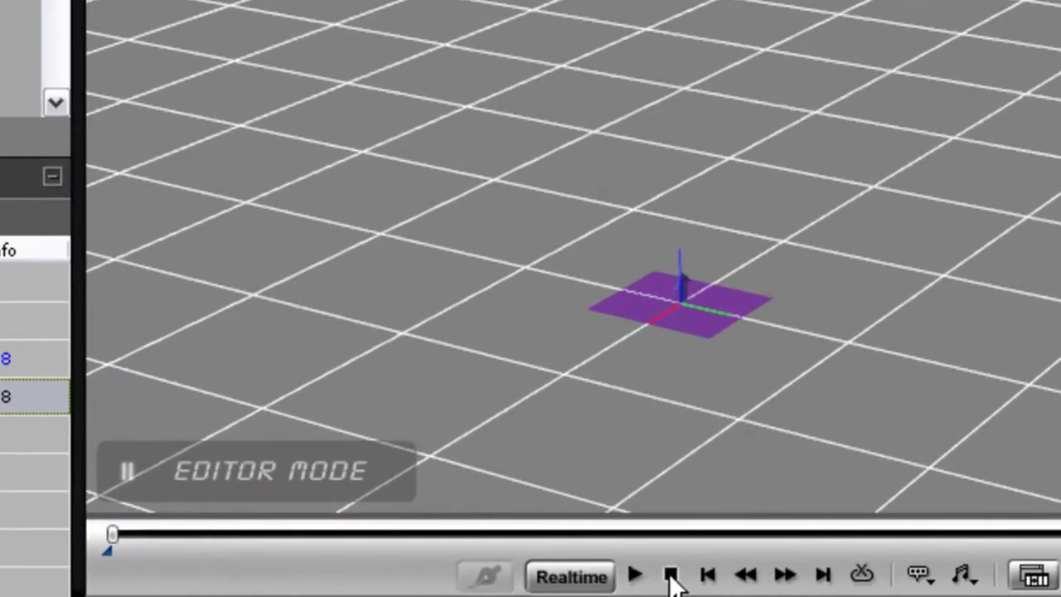
Step: Switch playback to By Frame and test-shoot the ball from the Projectile twice
click(571, 578)
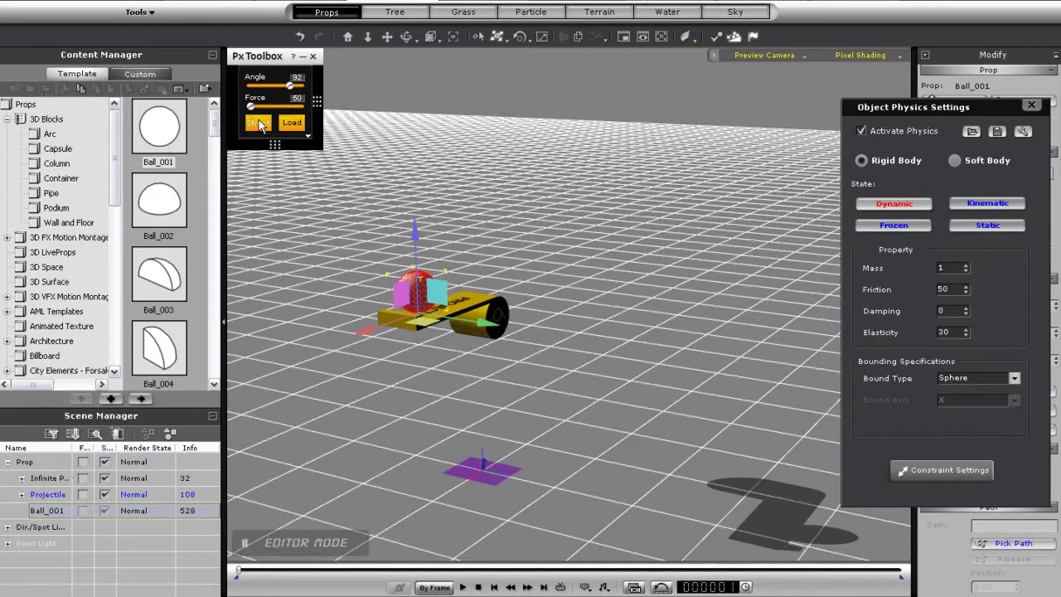
click(260, 125)
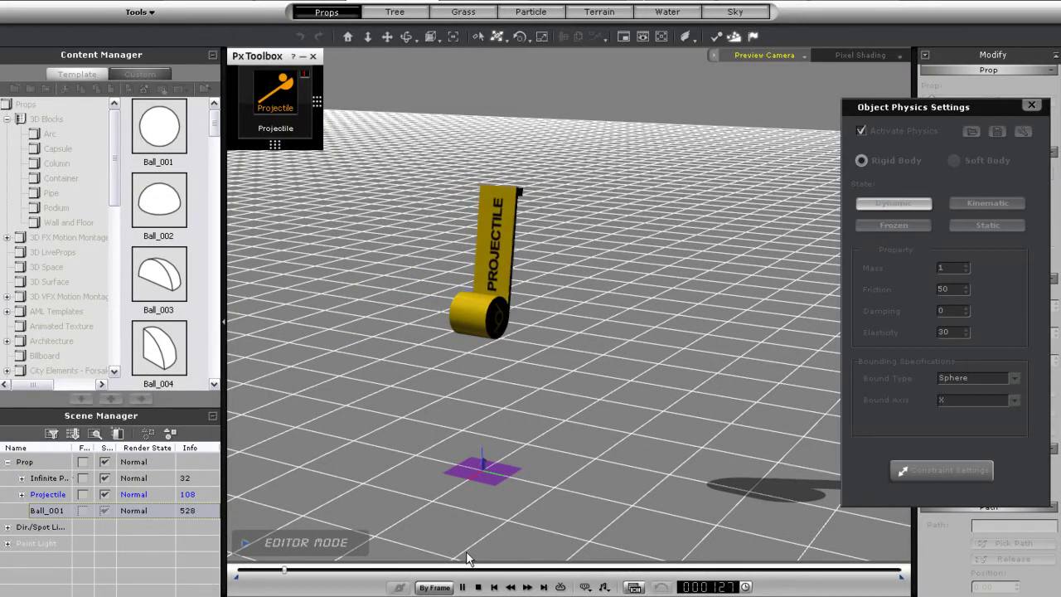
click(478, 587)
middle_drag(682, 348, 616, 335)
click(258, 123)
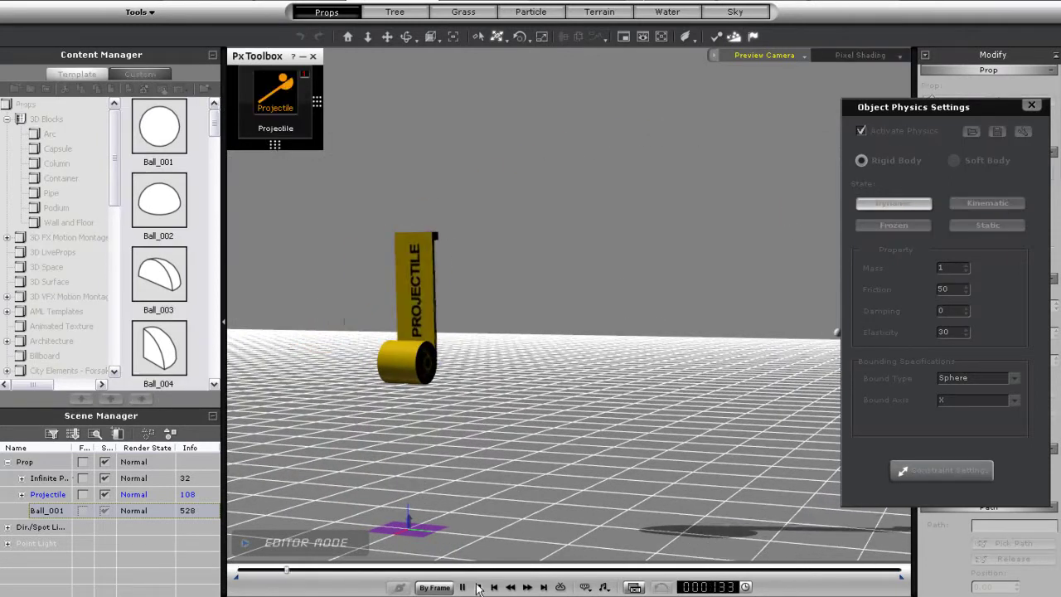
key(space)
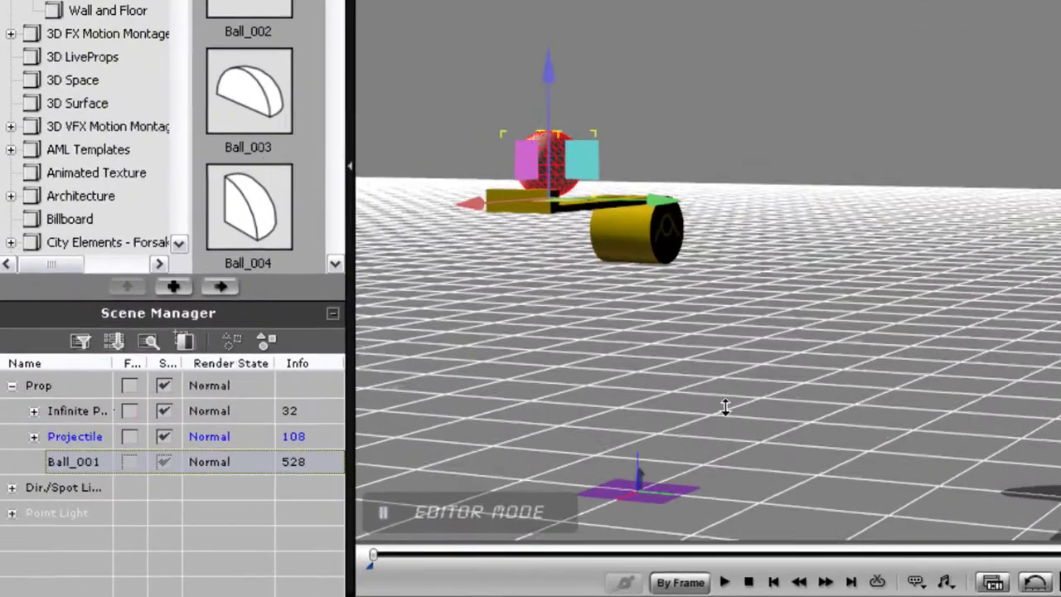
Step: Select the Holder part under the Projectile and raise it above the end of the arm
right_drag(461, 476, 517, 345)
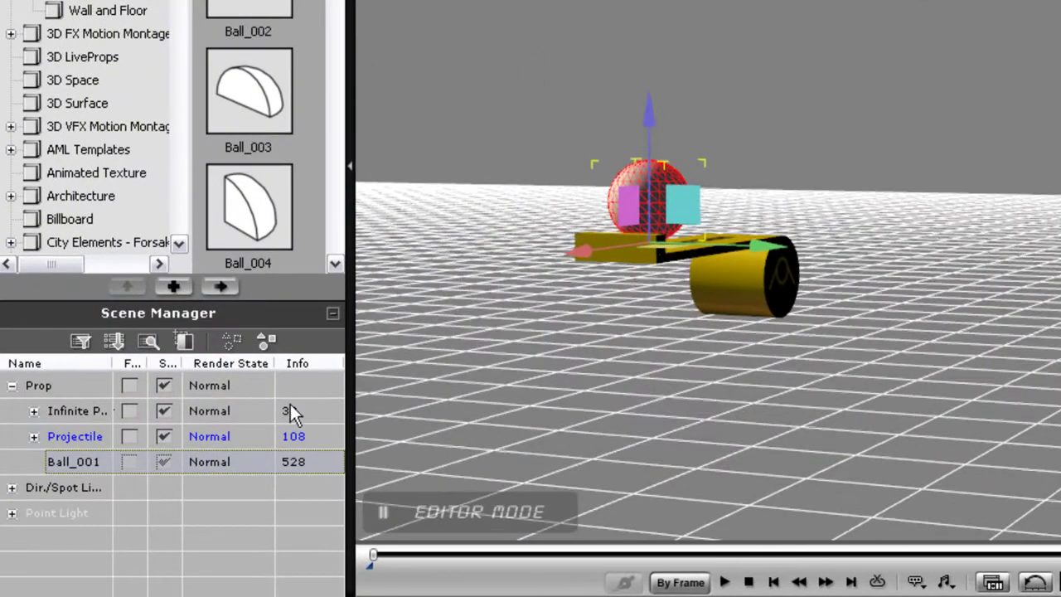
click(33, 436)
click(87, 461)
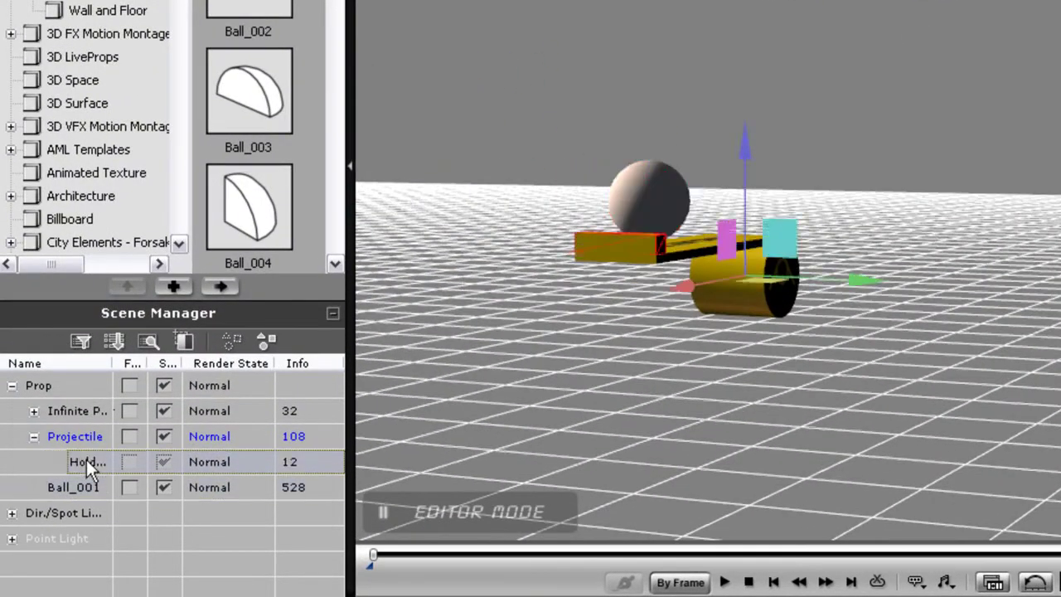
scroll(644, 360, up, 3)
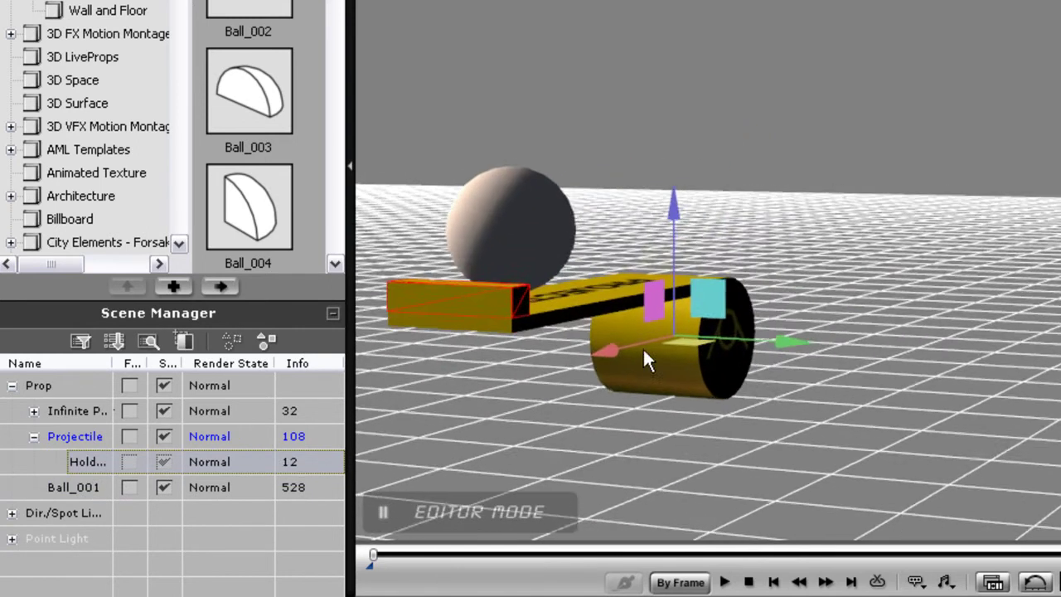
middle_drag(644, 360, 758, 293)
right_drag(757, 294, 394, 365)
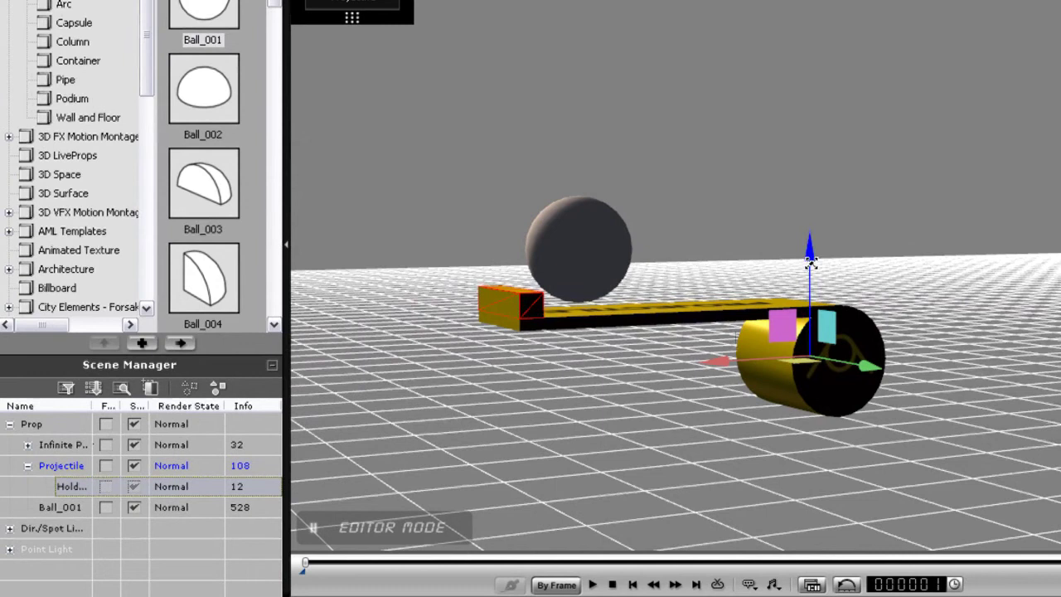
drag(811, 262, 810, 231)
Step: Test-shoot the ball from the Projectile with the raised Holder and stop the simulation
scroll(668, 467, down, 3)
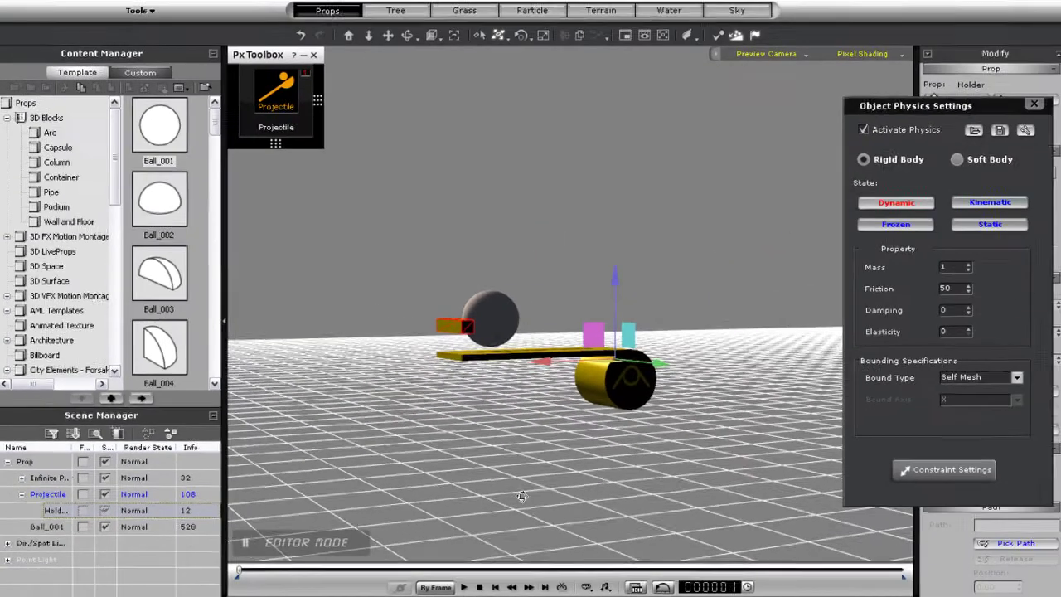
middle_drag(522, 496, 477, 495)
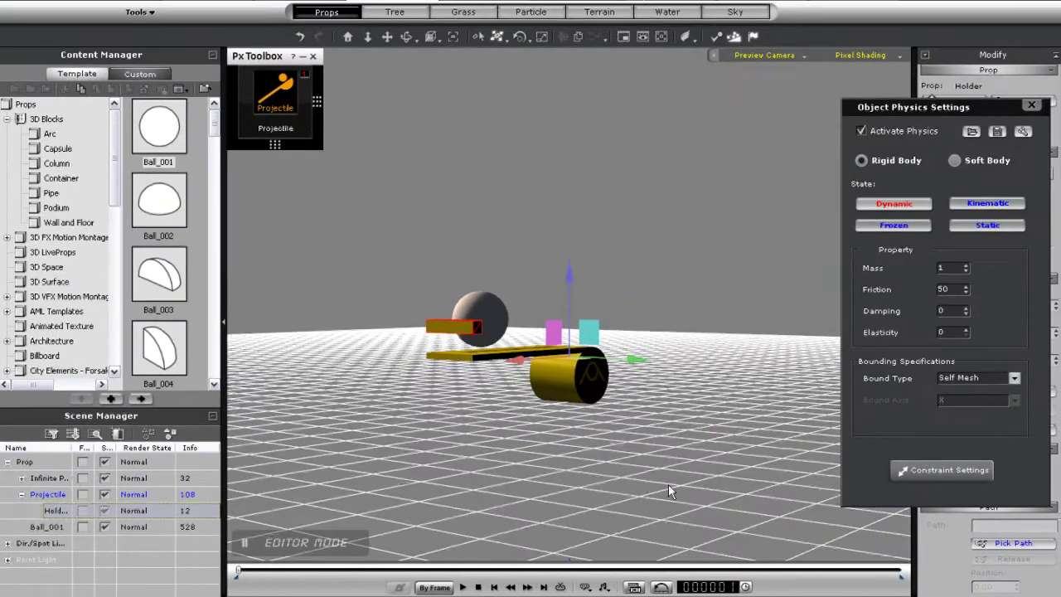
middle_drag(670, 488, 595, 502)
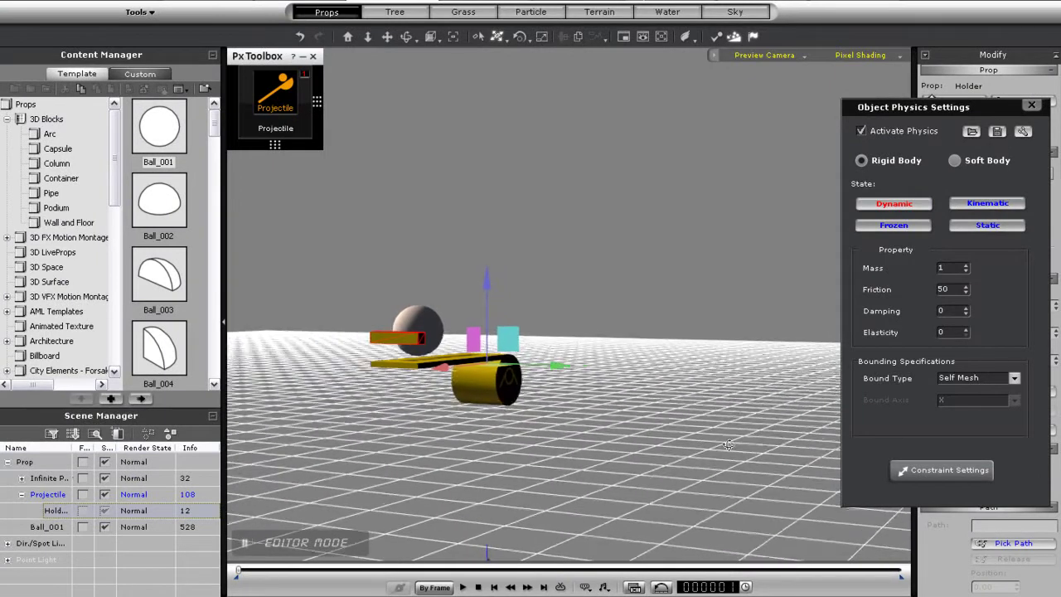
click(276, 91)
click(262, 122)
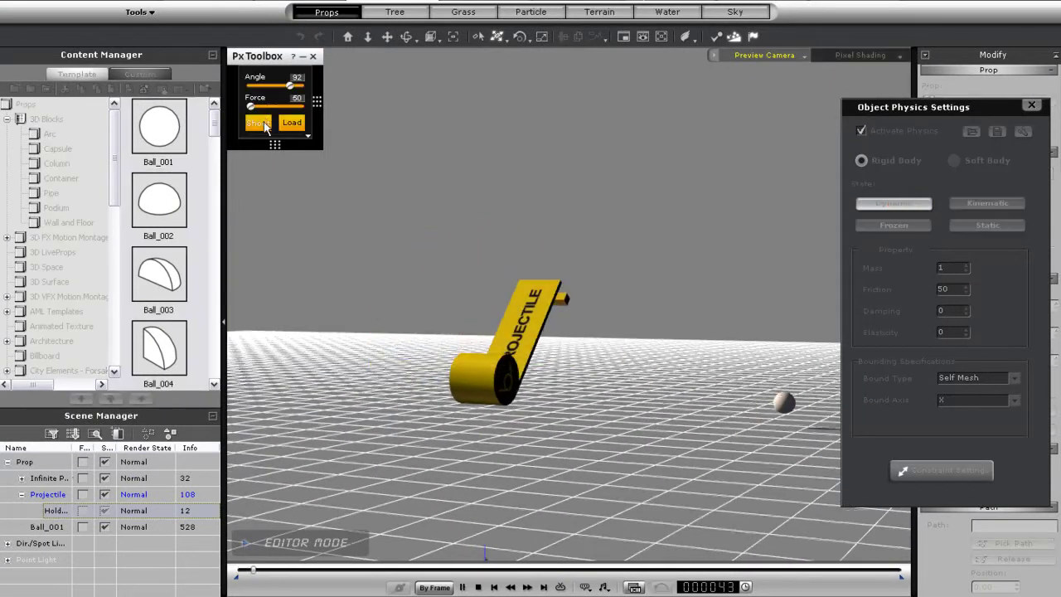
click(478, 587)
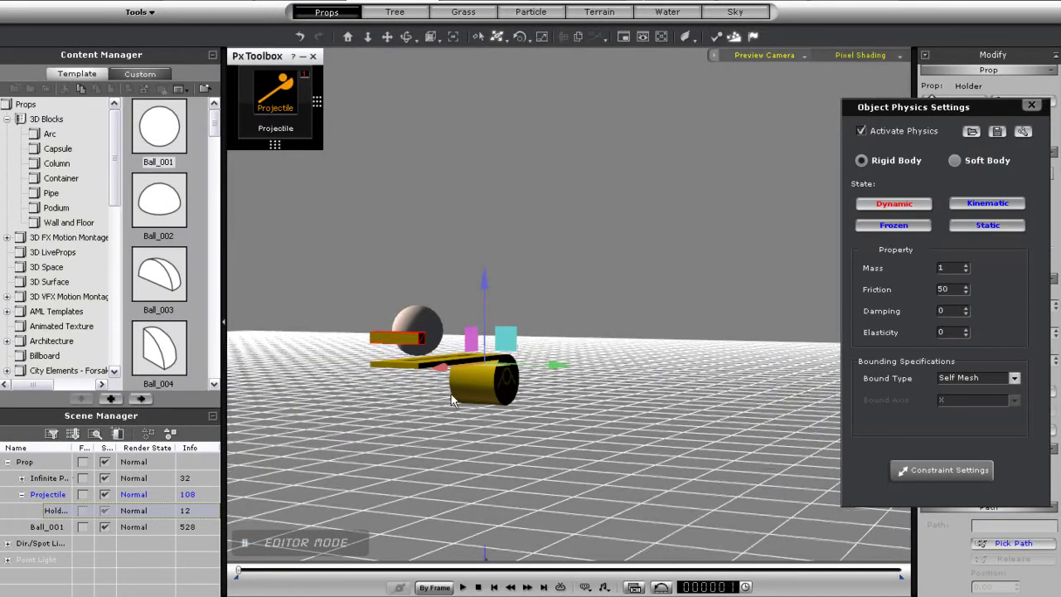
Step: Lower the Holder slightly toward the arm and test-shoot the Projectile
drag(483, 288, 483, 298)
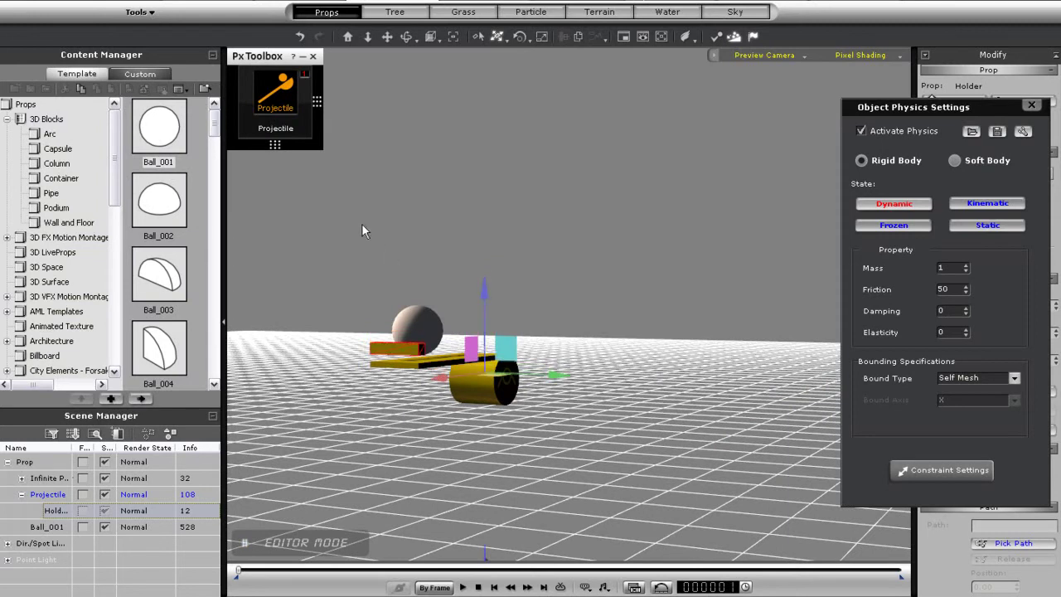
click(258, 124)
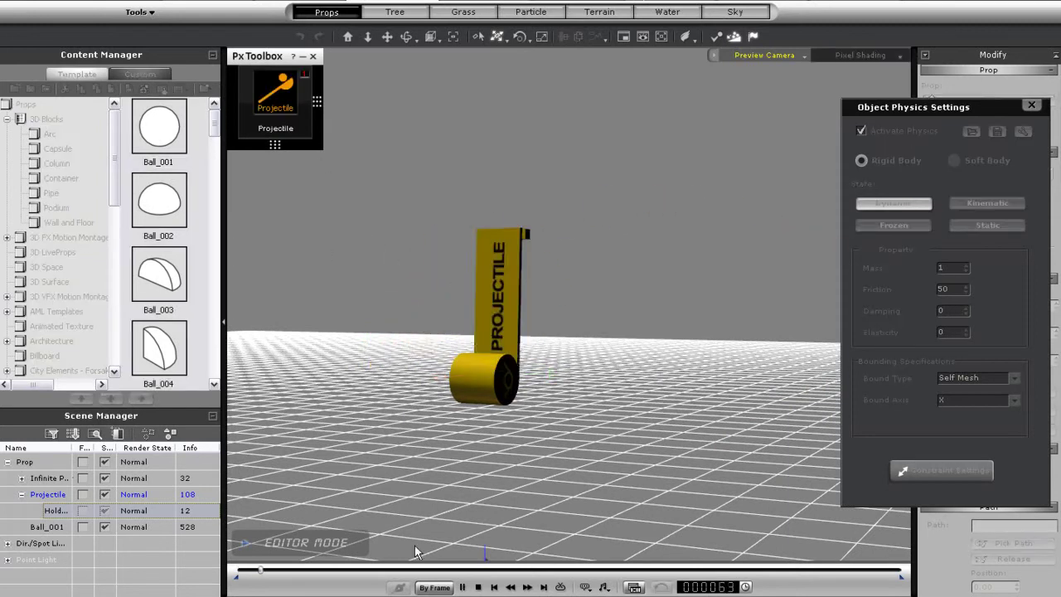
click(478, 587)
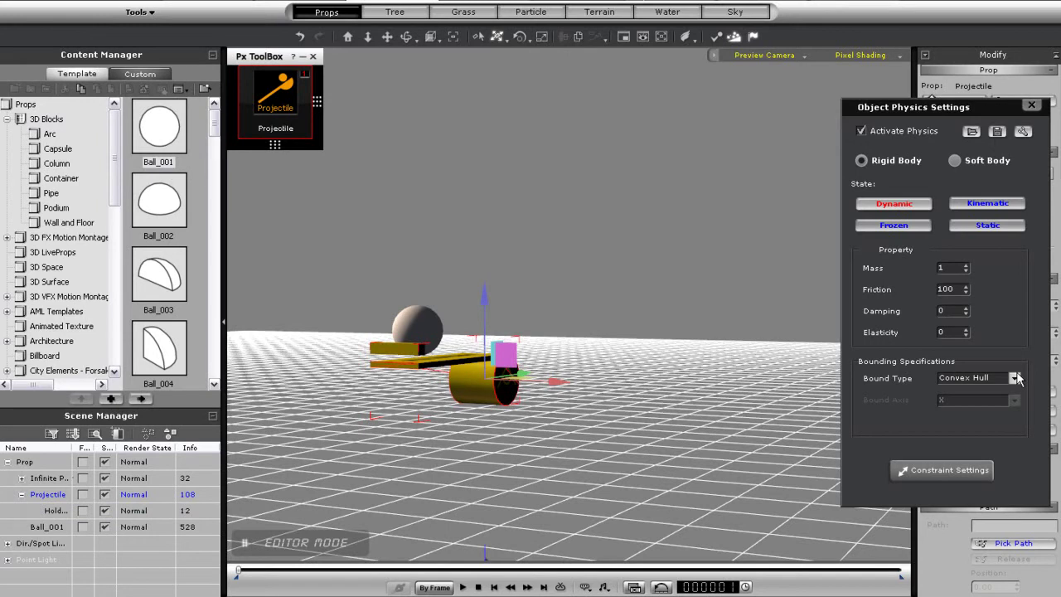
Step: Set the Damping of the Projectile's Spring-World constraint to 50 and test-shoot it at Angle 90 and Force 100
click(954, 470)
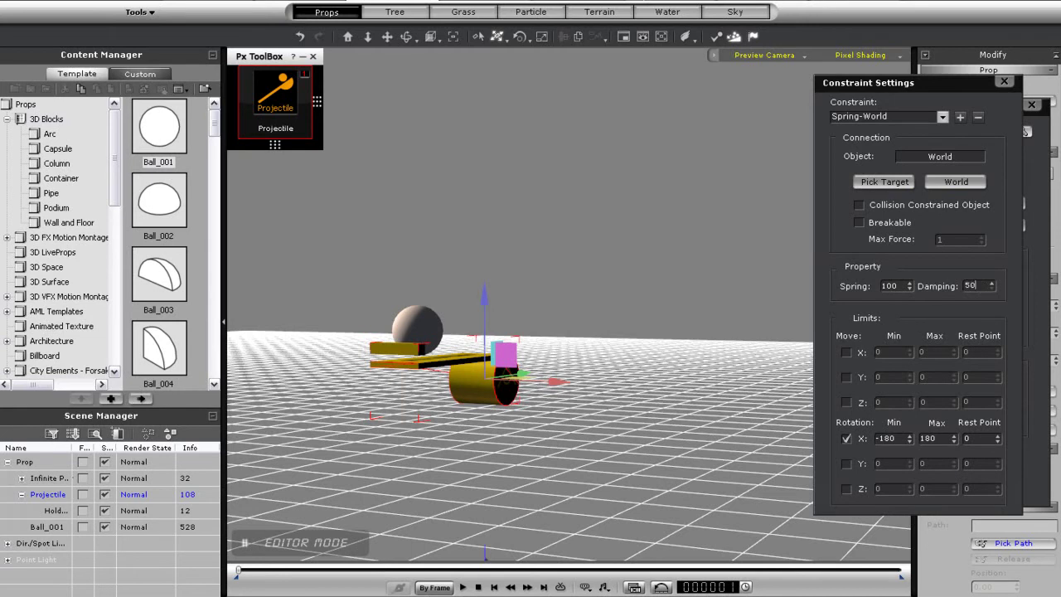
click(275, 93)
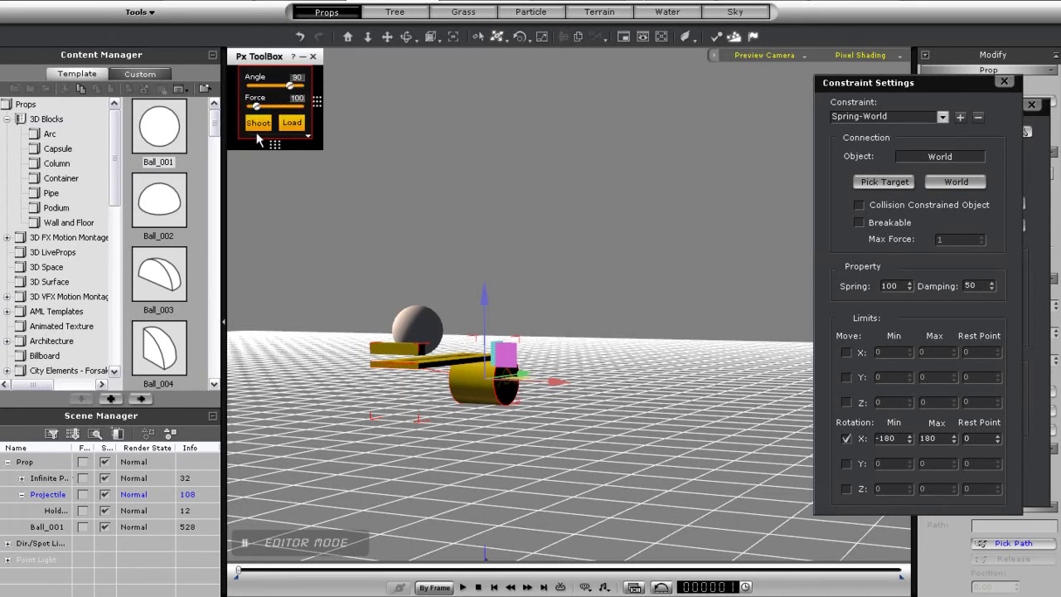
click(258, 124)
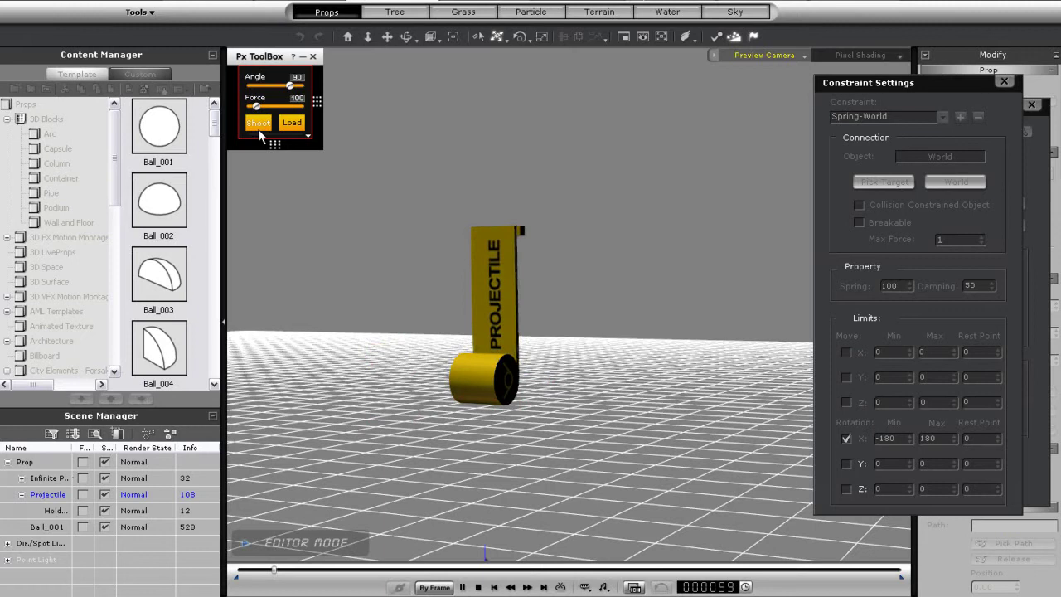
click(478, 587)
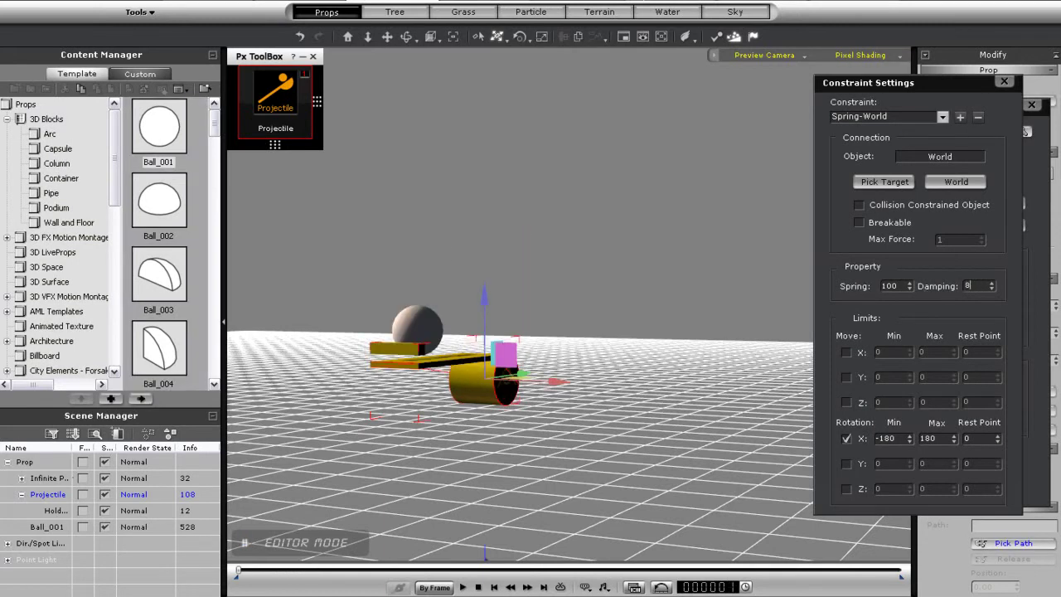
Step: Set the Damping of the Projectile's Spring-World constraint to 80 and test-shoot it
mouse_move(229, 102)
click(257, 130)
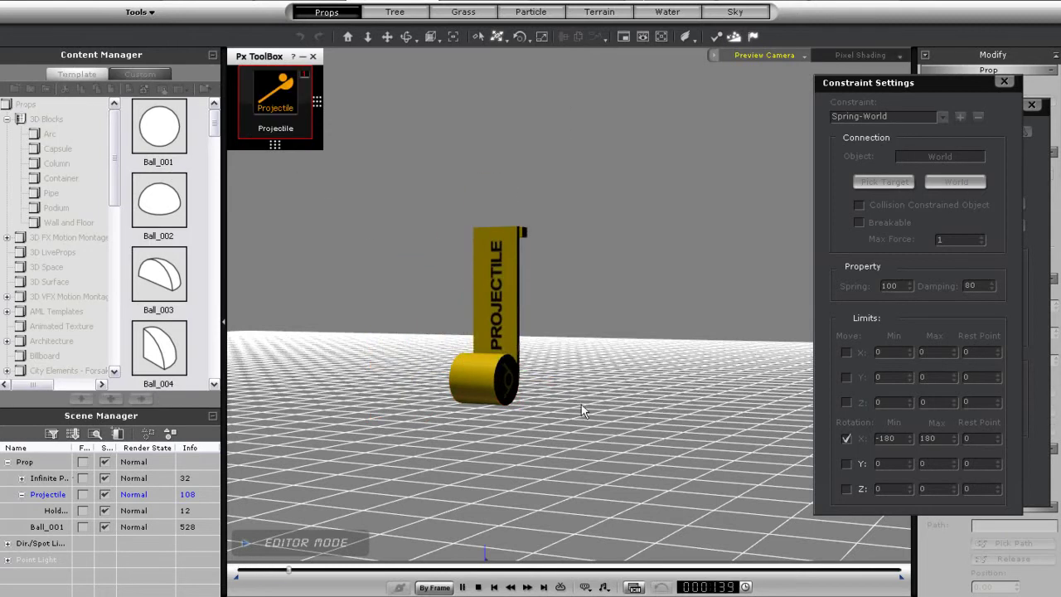
click(478, 587)
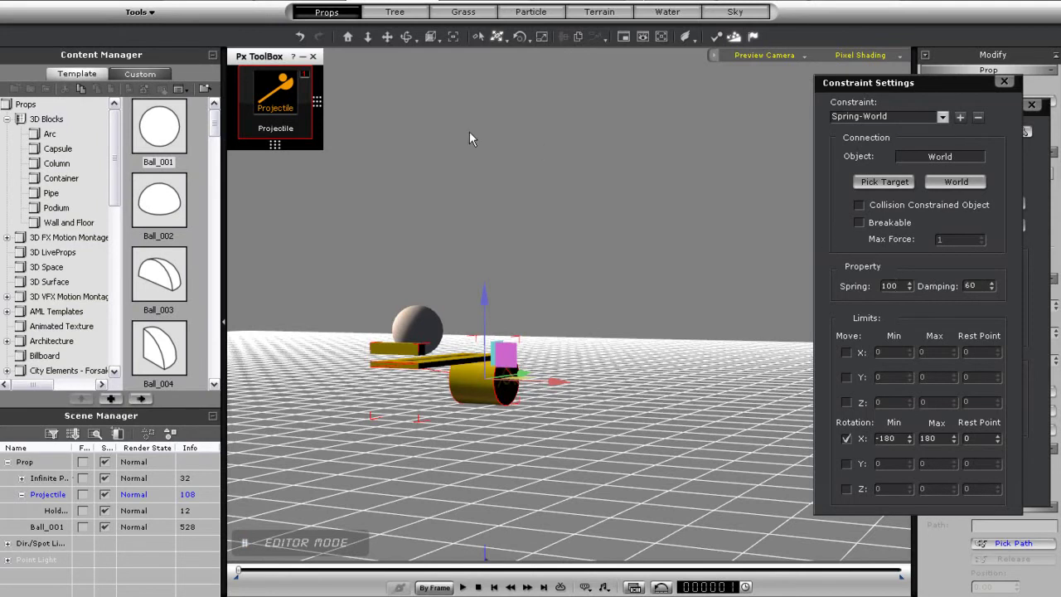
Step: Set the Damping of the Projectile's Spring-World constraint to 60 and test-shoot it
click(286, 120)
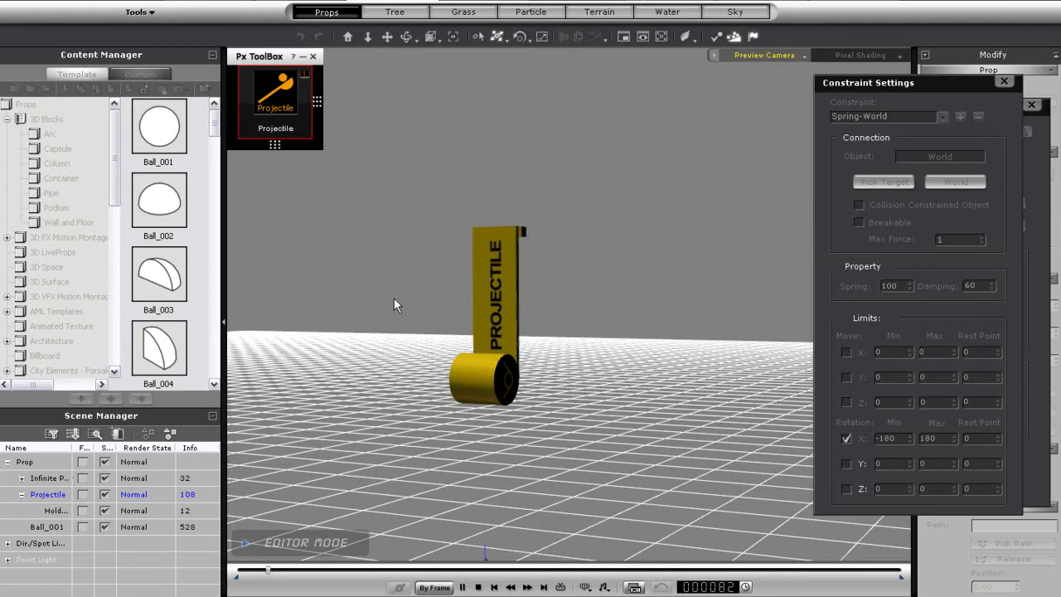
click(478, 587)
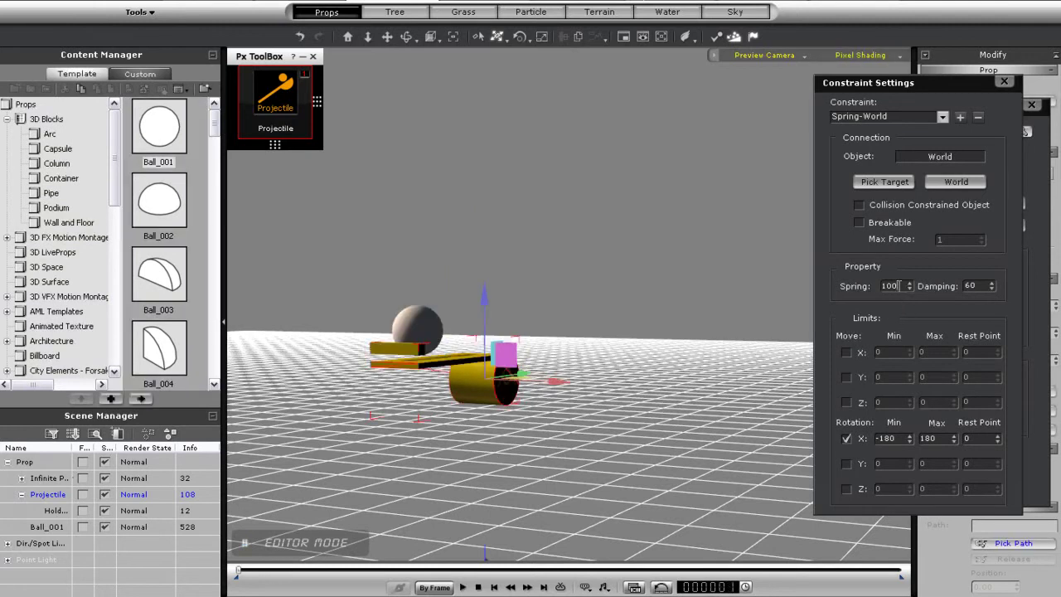
Step: Set the Spring value of the Projectile's Spring-World constraint to 50 and test-shoot it
text(50)
click(287, 120)
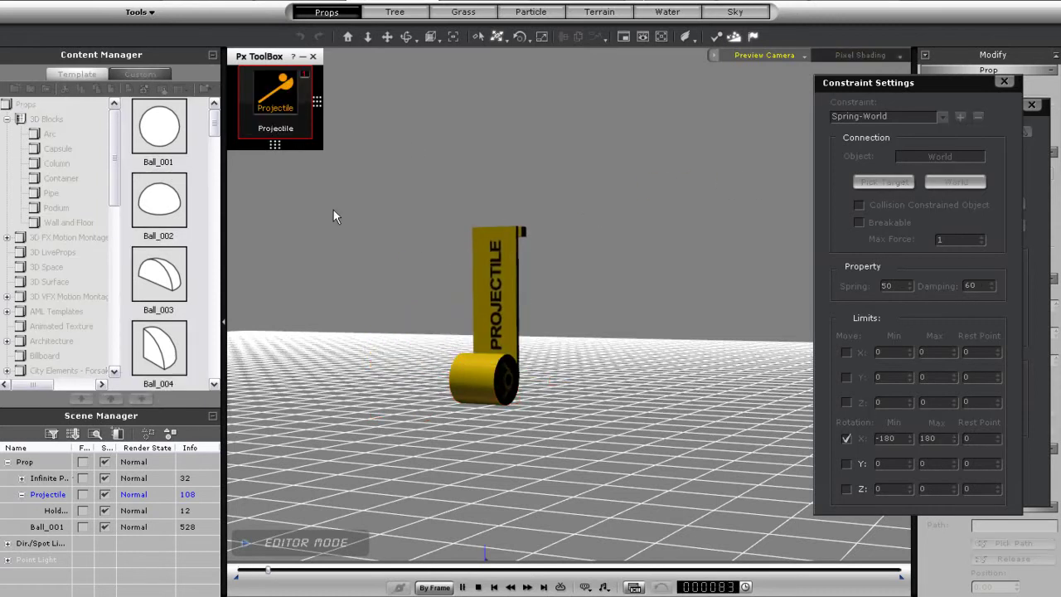
click(478, 587)
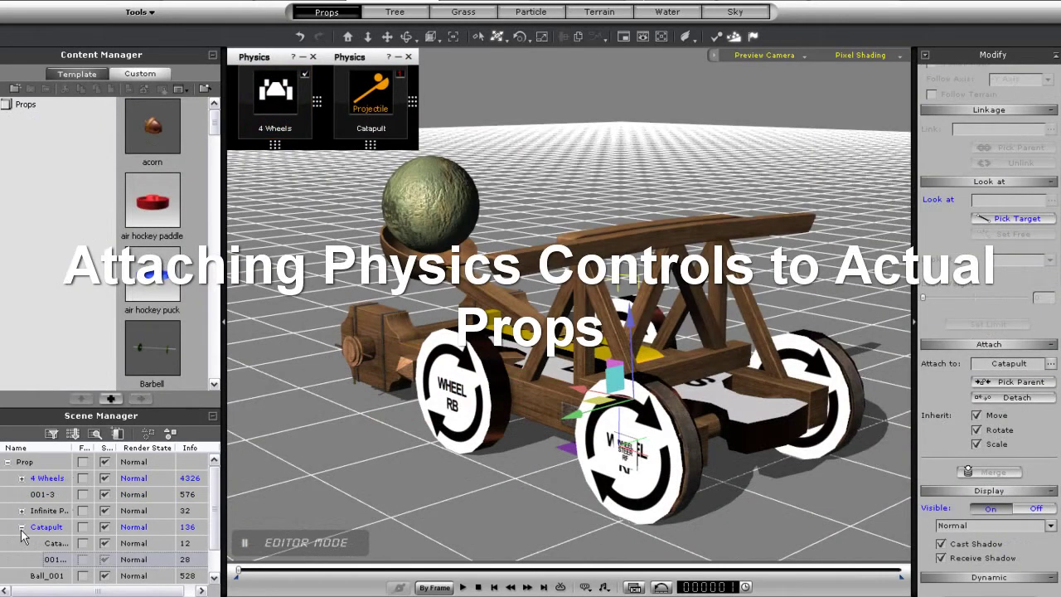
Step: Collapse the Catapult's parts in the scene list and select the 4 Wheels prop
click(22, 527)
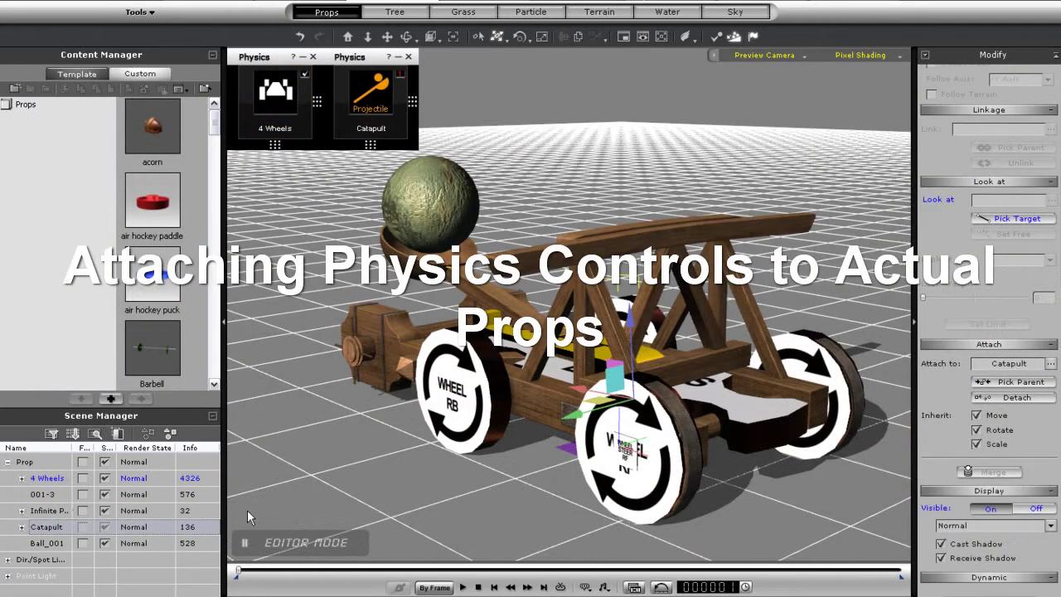
click(669, 383)
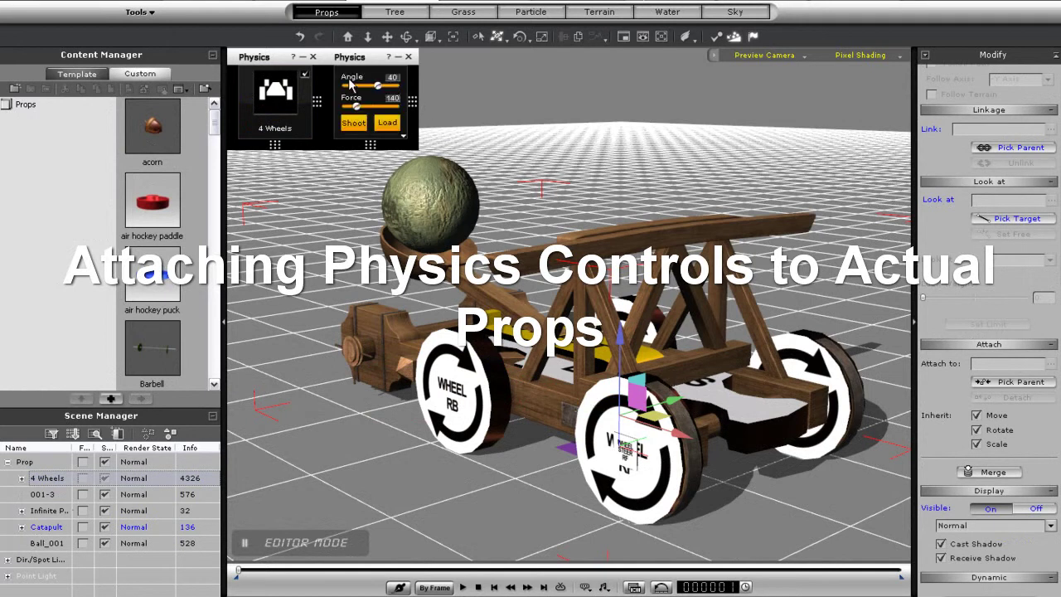
Step: Run the simulation, driving the 4 Wheels prop and shooting its Catapult, and stop playback
mouse_move(292, 102)
click(258, 122)
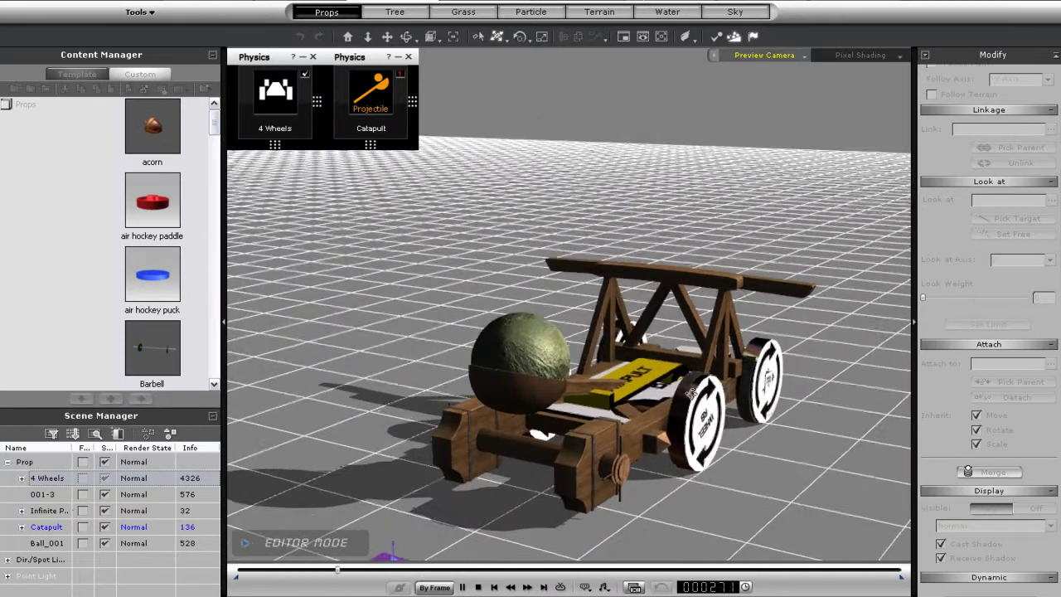
mouse_move(393, 125)
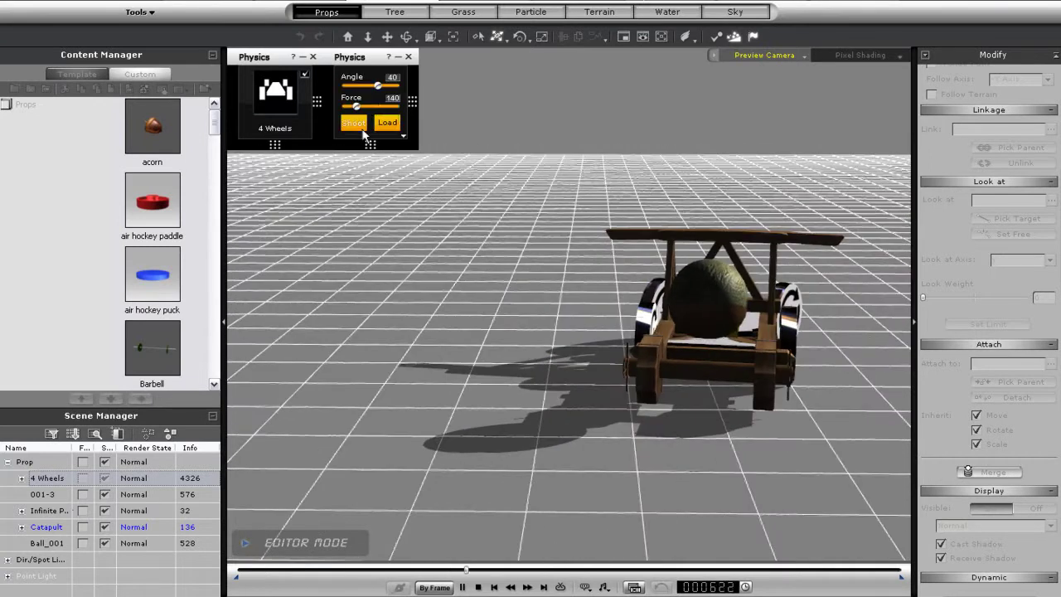
click(354, 122)
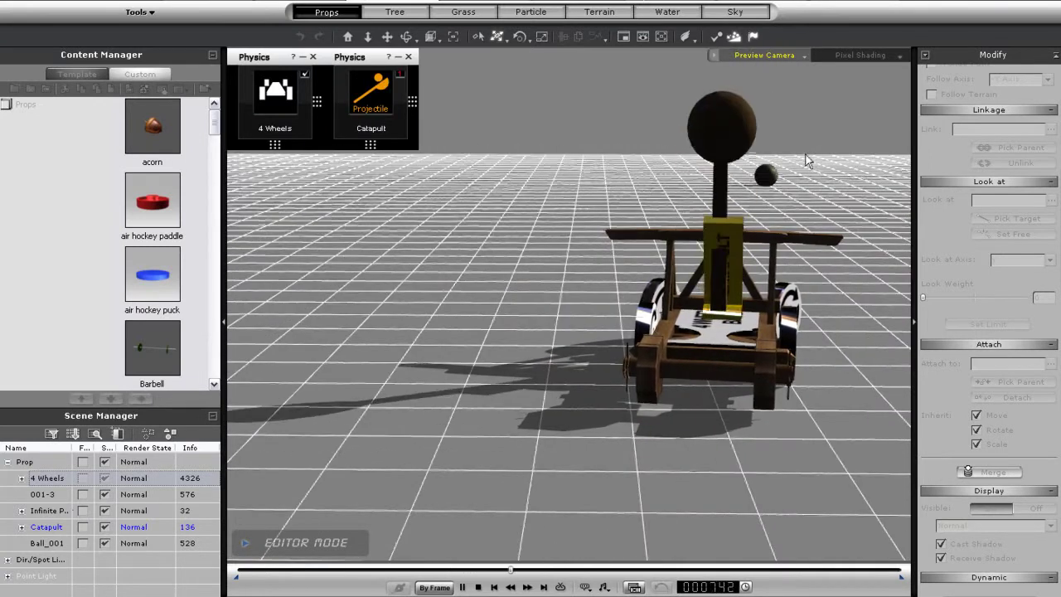
click(478, 587)
Step: Collapse the Content Manager, select the Catapult prop and try to move it along its Y axis
alt+right_drag(780, 426, 10, 323)
alt+right_drag(826, 338, 520, 378)
scroll(519, 378, down, 1)
alt+drag(535, 396, 620, 362)
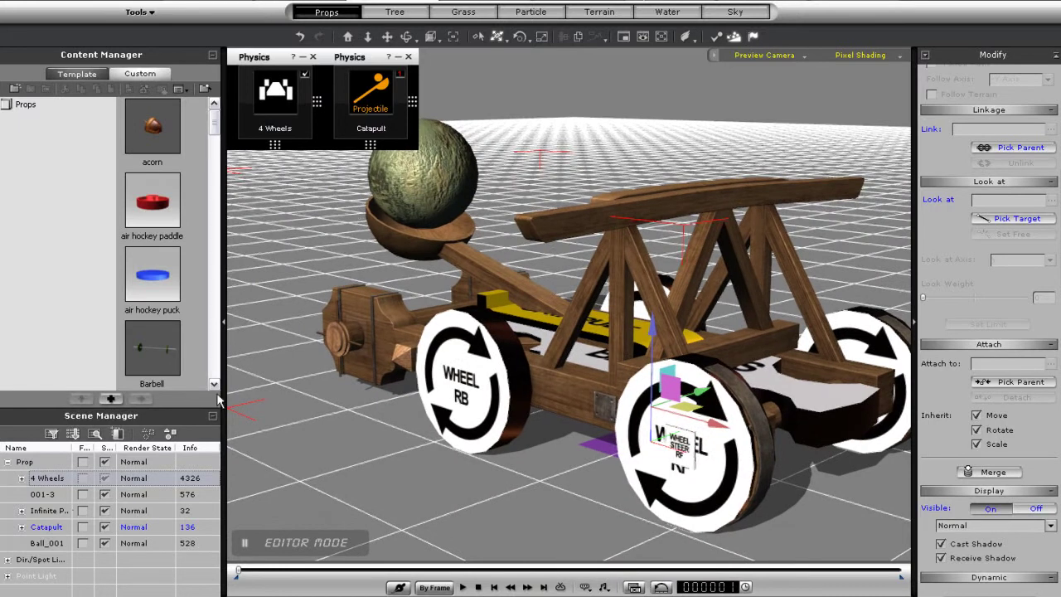
click(213, 57)
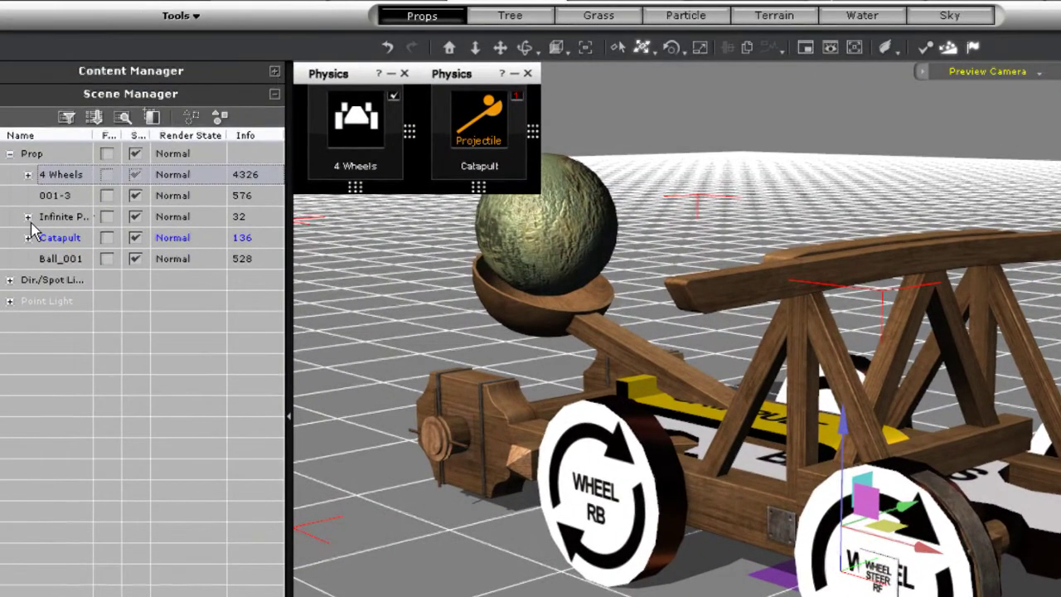
click(50, 183)
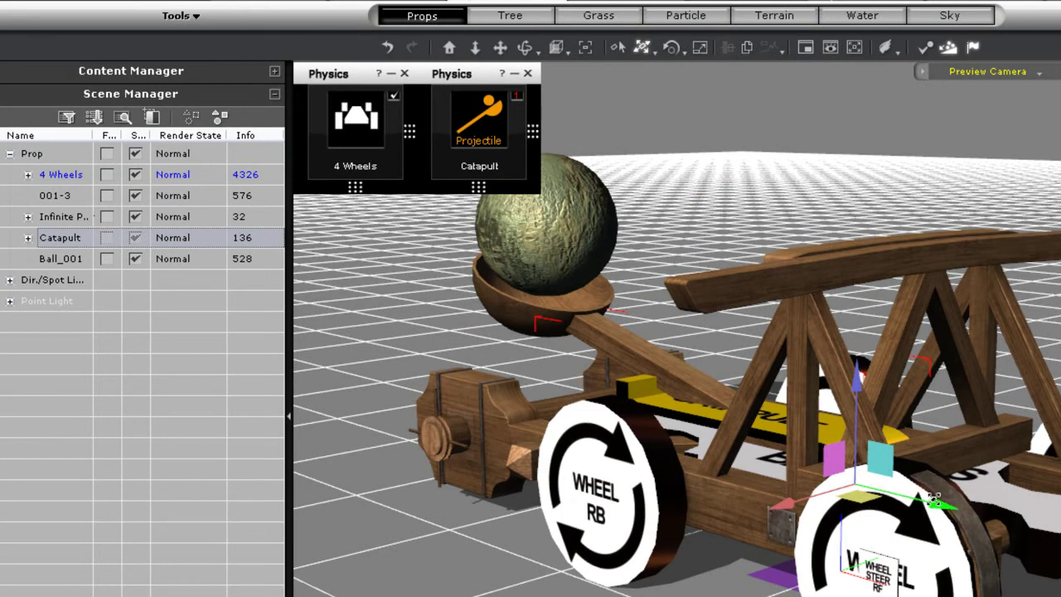
drag(932, 501, 705, 405)
Step: Expand the Catapult's parts and try to move its attached 001-2 part, undoing the move
click(27, 238)
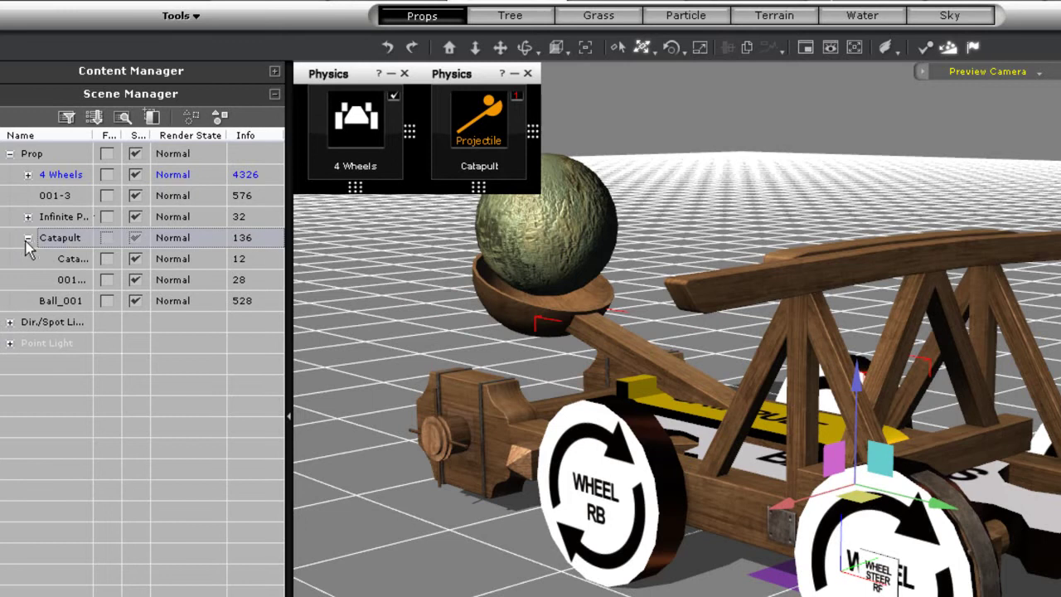
click(71, 259)
click(622, 247)
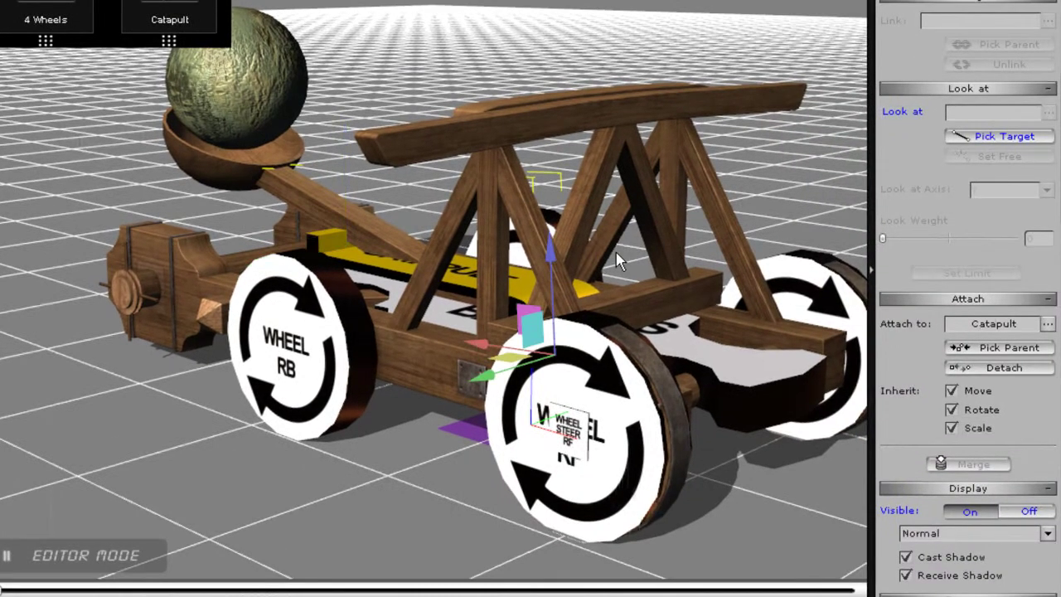
drag(552, 255, 568, 236)
key(ctrl+z)
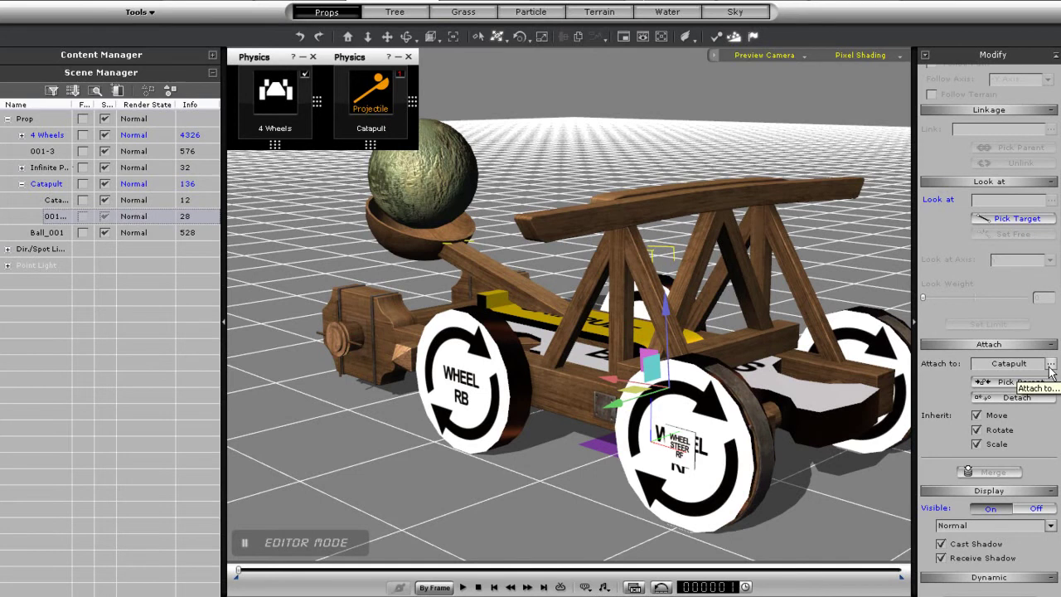
Step: Detach the 001-2 part from the Catapult and test-shoot the Catapult
click(1018, 399)
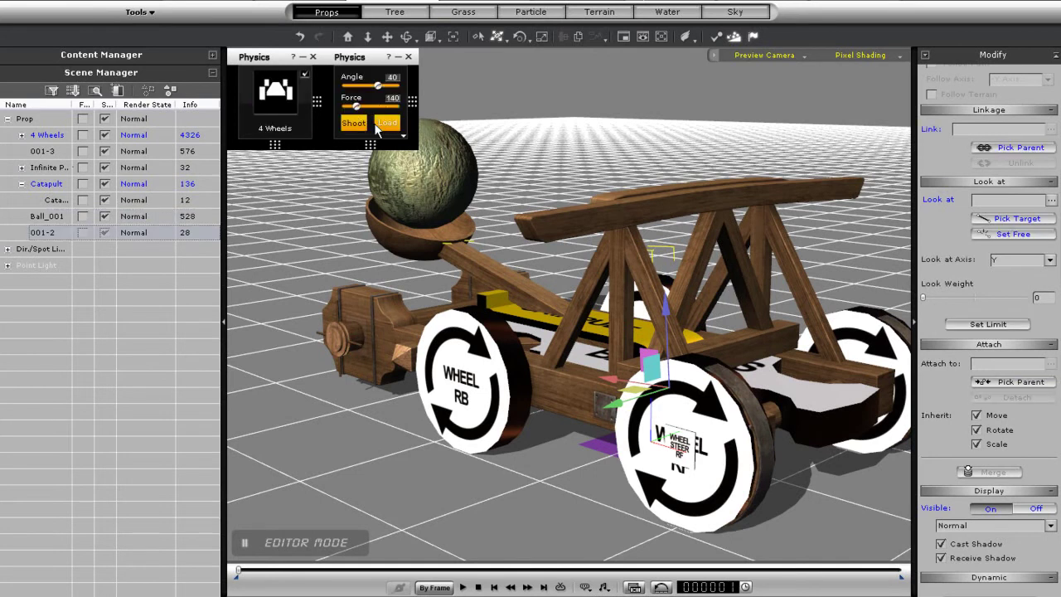
click(354, 123)
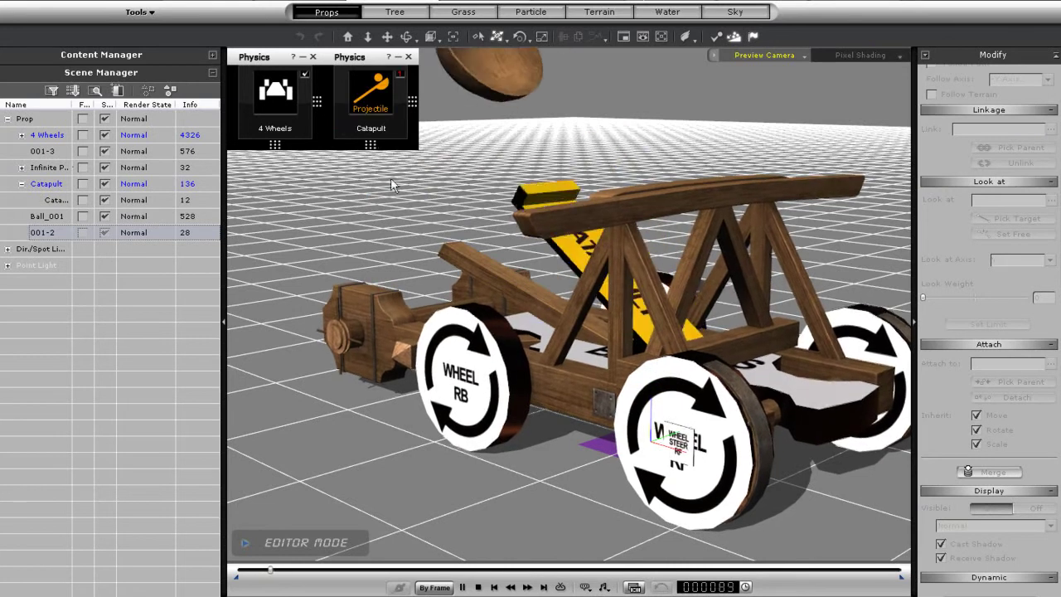
click(478, 586)
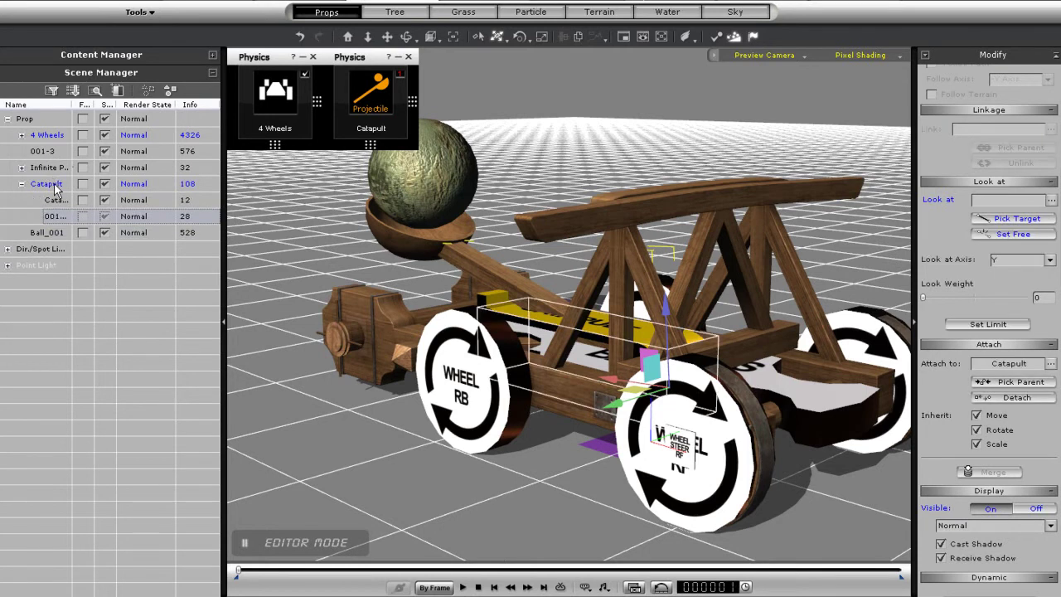
Step: Test-shoot the Catapult with the 001-2 part attached to it
mouse_move(357, 103)
click(352, 125)
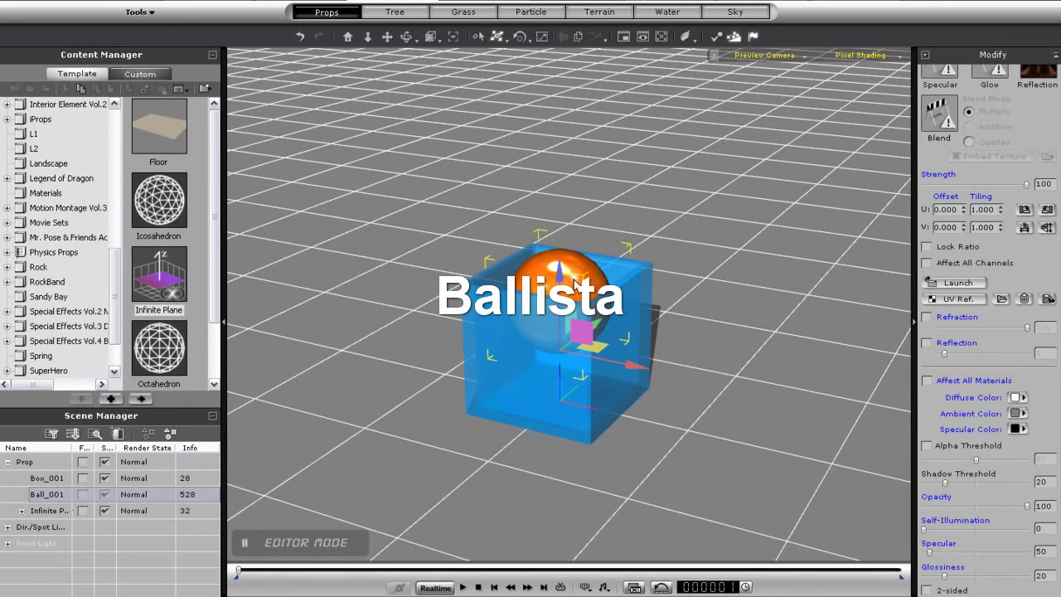
Step: Activate rigid-body physics on the orange ball and set its bound type to Sphere
key(ctrl+p)
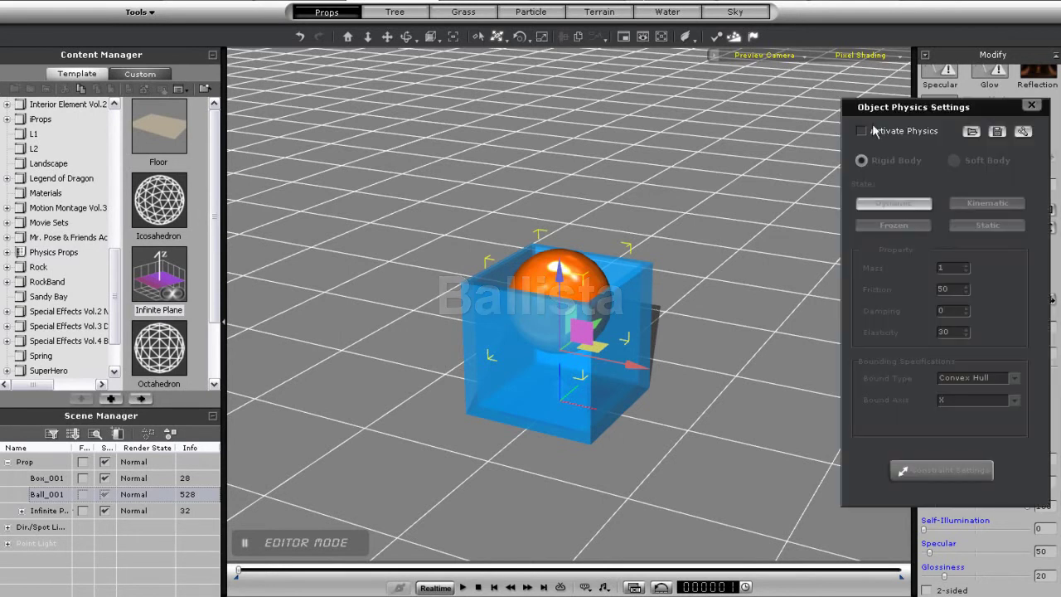
click(862, 131)
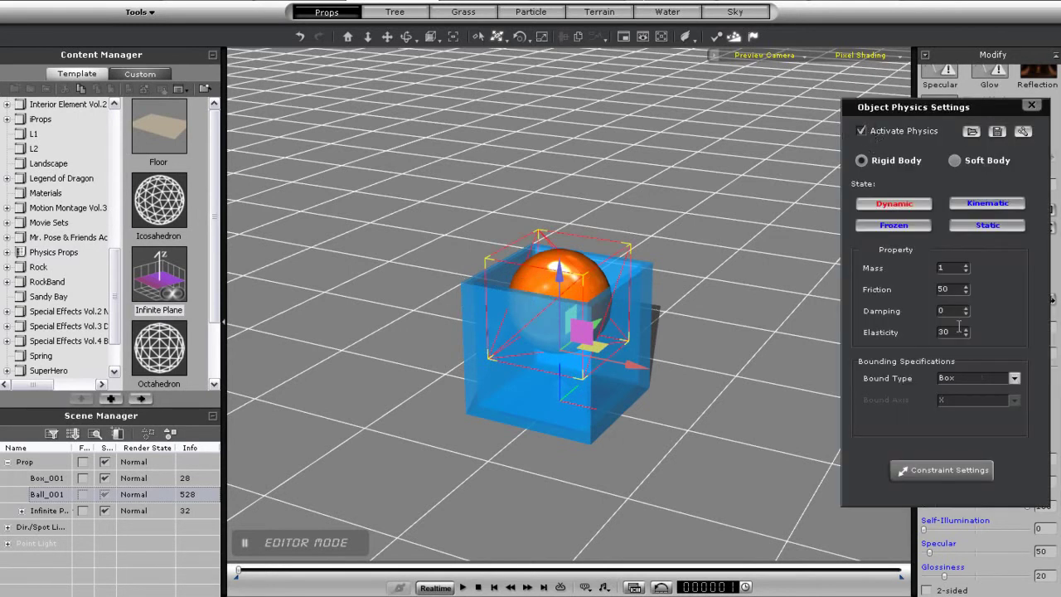
click(1001, 379)
click(984, 406)
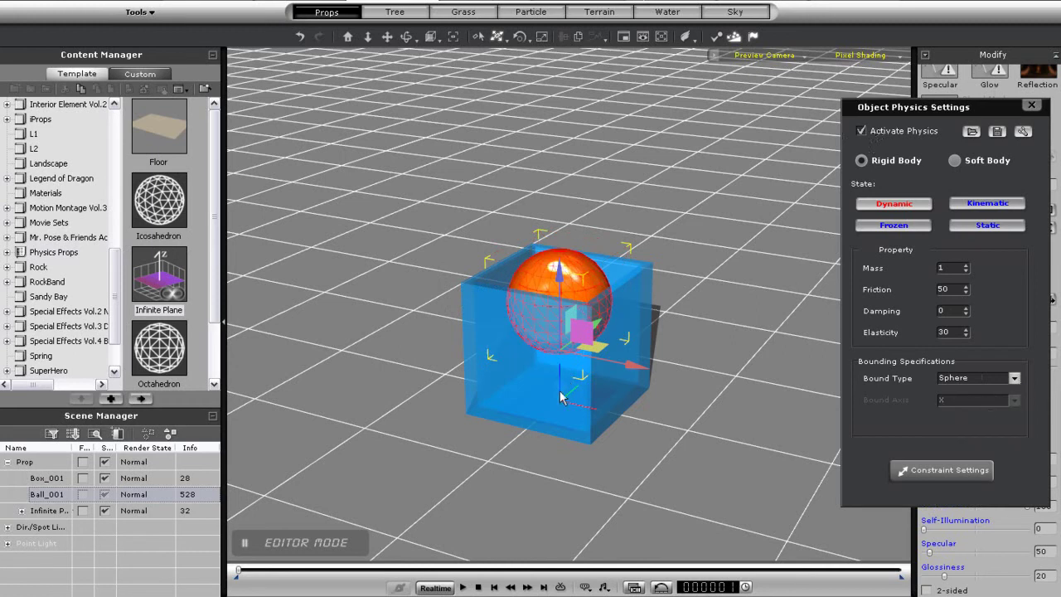
Step: Activate rigid-body physics on the blue box with bound type Self Mesh and close the physics settings
click(580, 414)
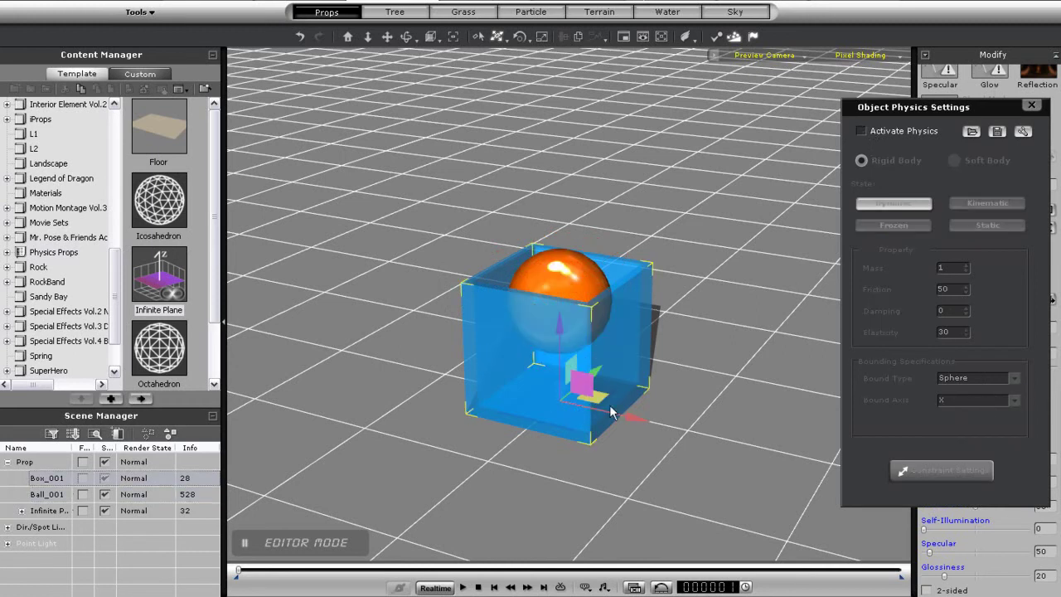
click(901, 131)
click(1015, 379)
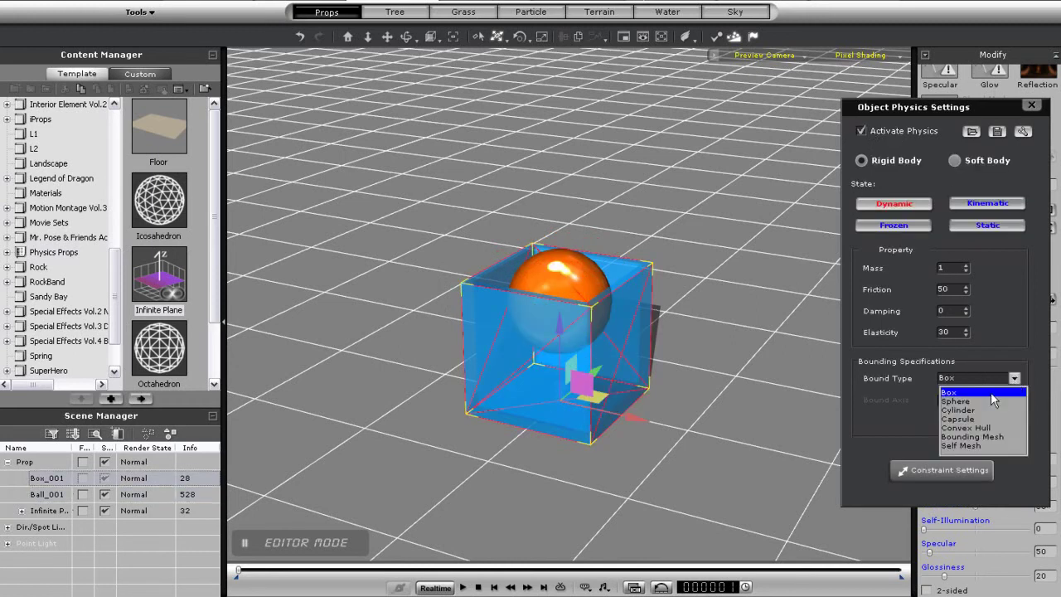
click(964, 443)
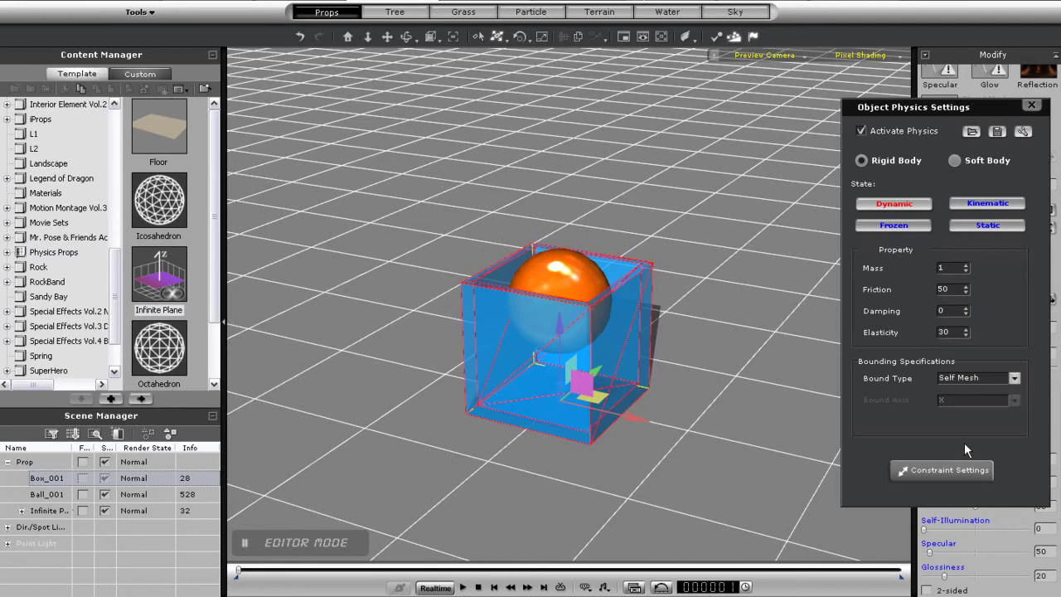
click(1033, 105)
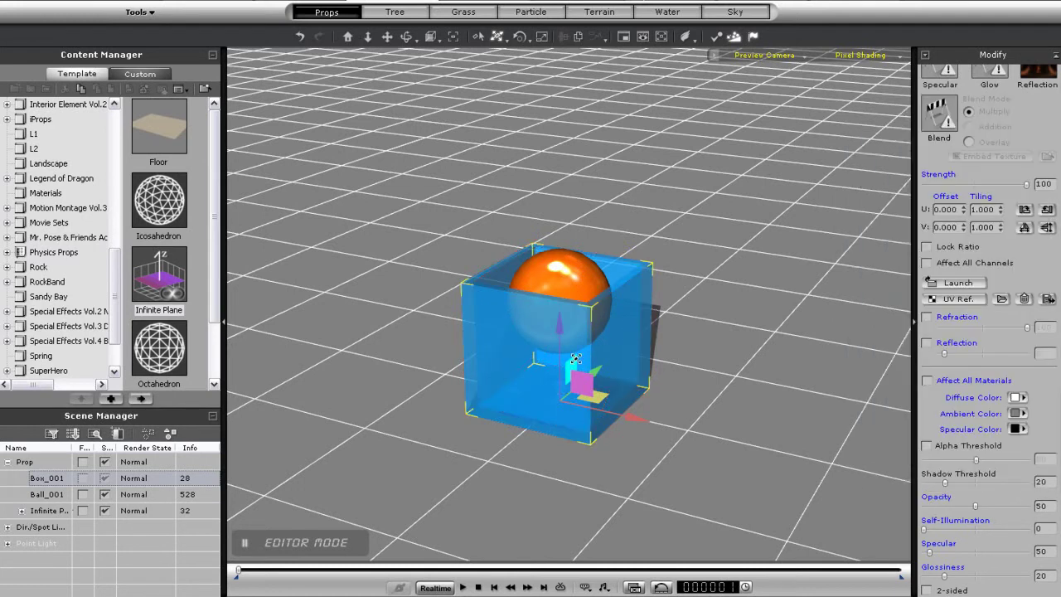
Step: Add the 10 Ballista prop from the L1 library beside the blue box and raise it along the Z axis
click(33, 134)
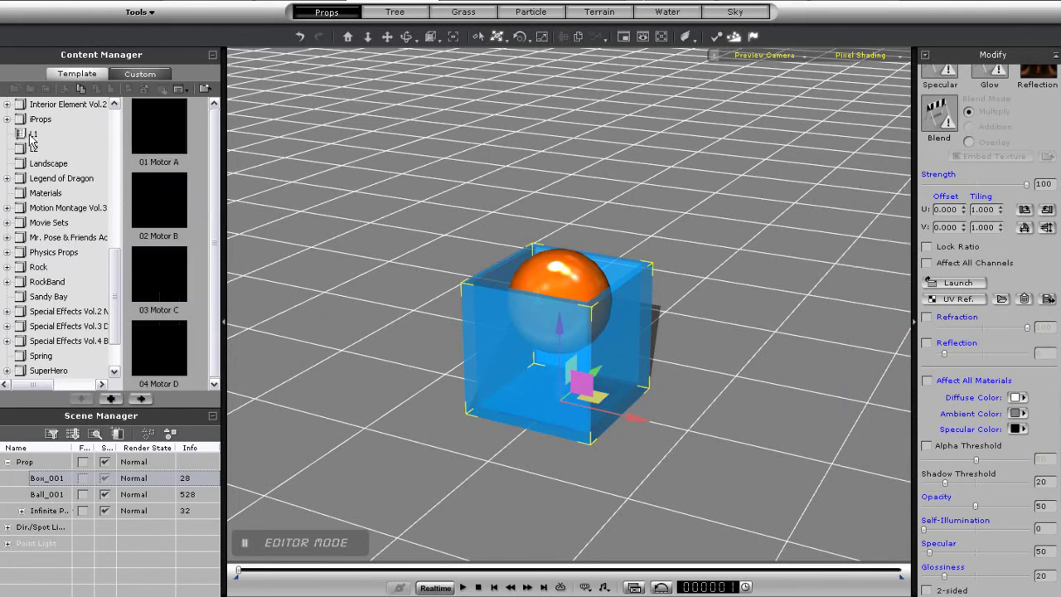
drag(212, 153, 211, 249)
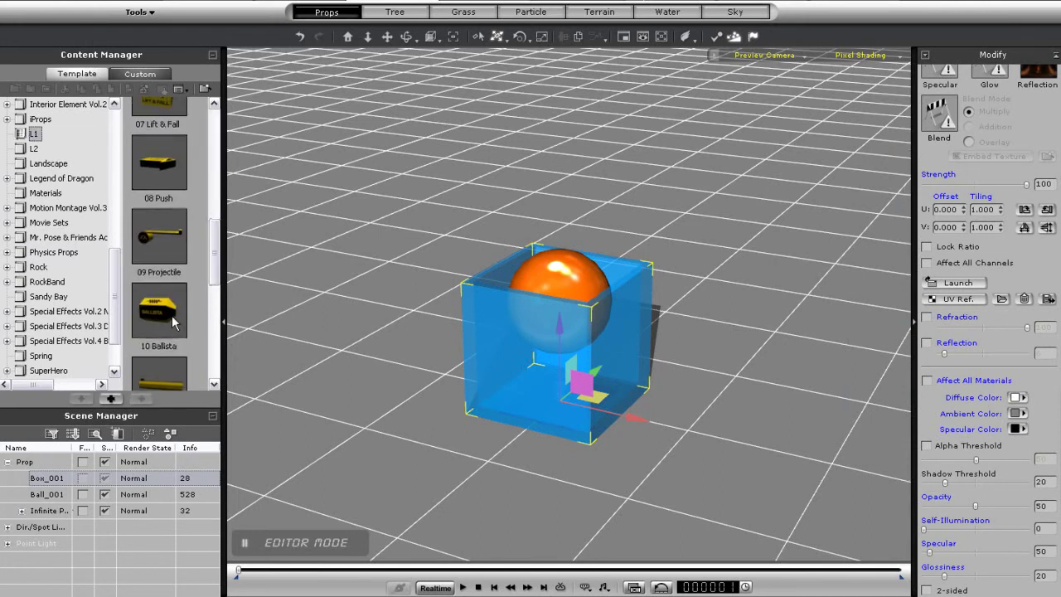
drag(159, 311, 705, 315)
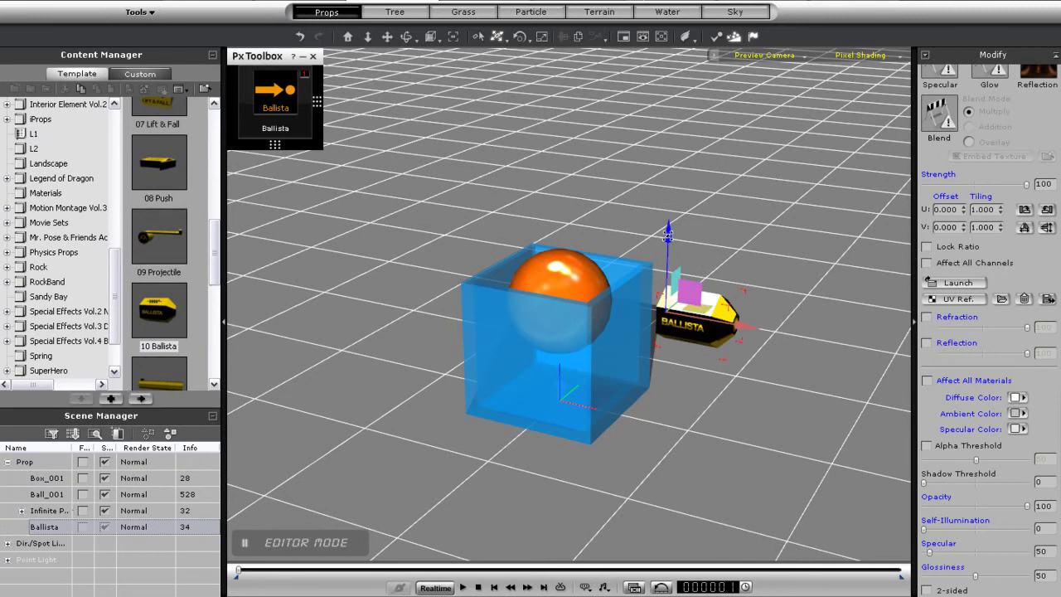
drag(670, 229, 664, 172)
Step: Pick the orange ball as the Ballista's object to launch and test-shoot it
click(247, 87)
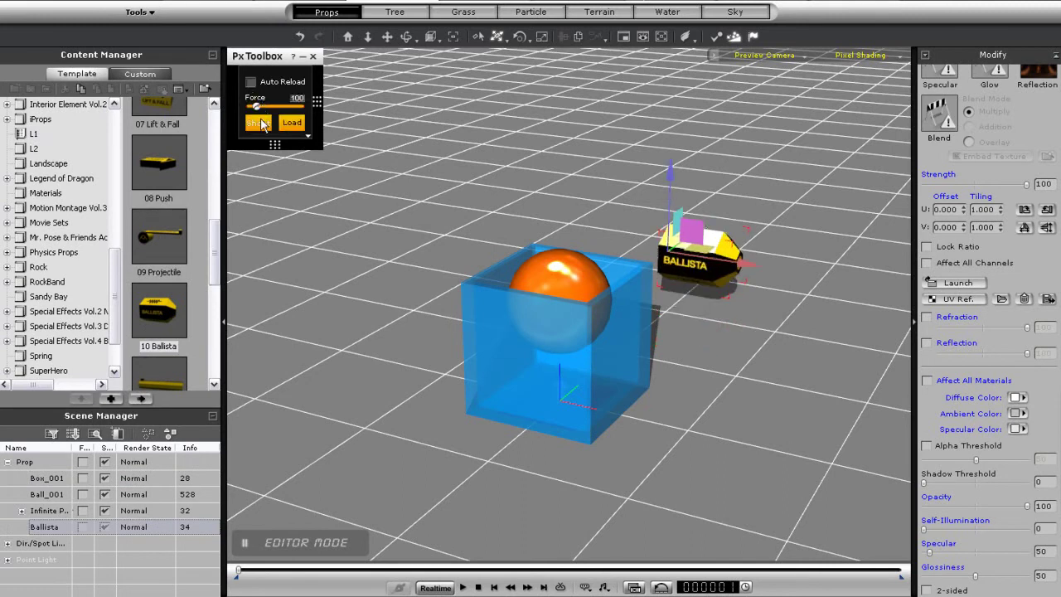
click(308, 136)
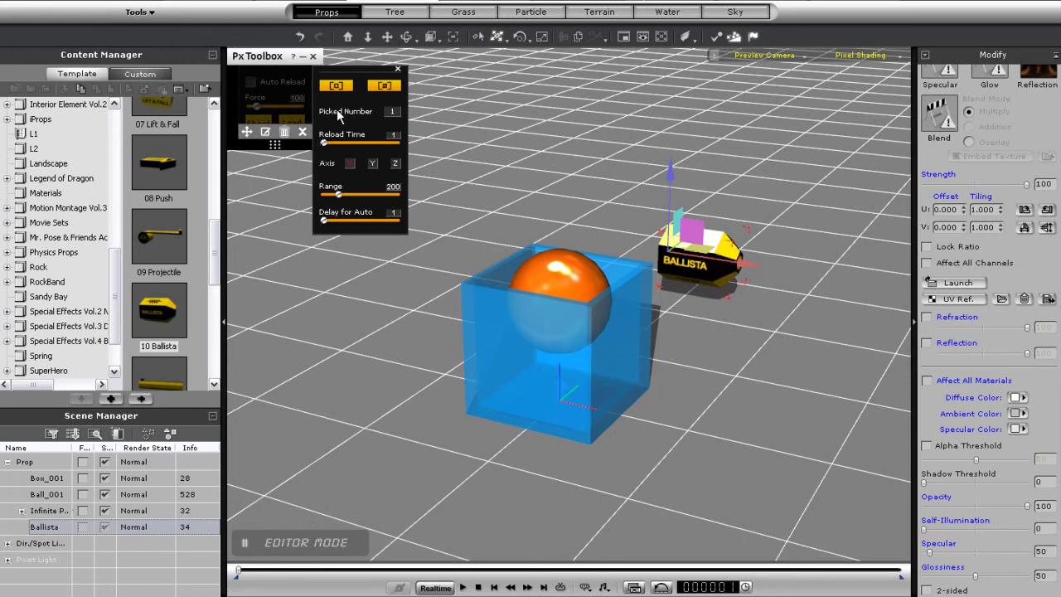
click(336, 86)
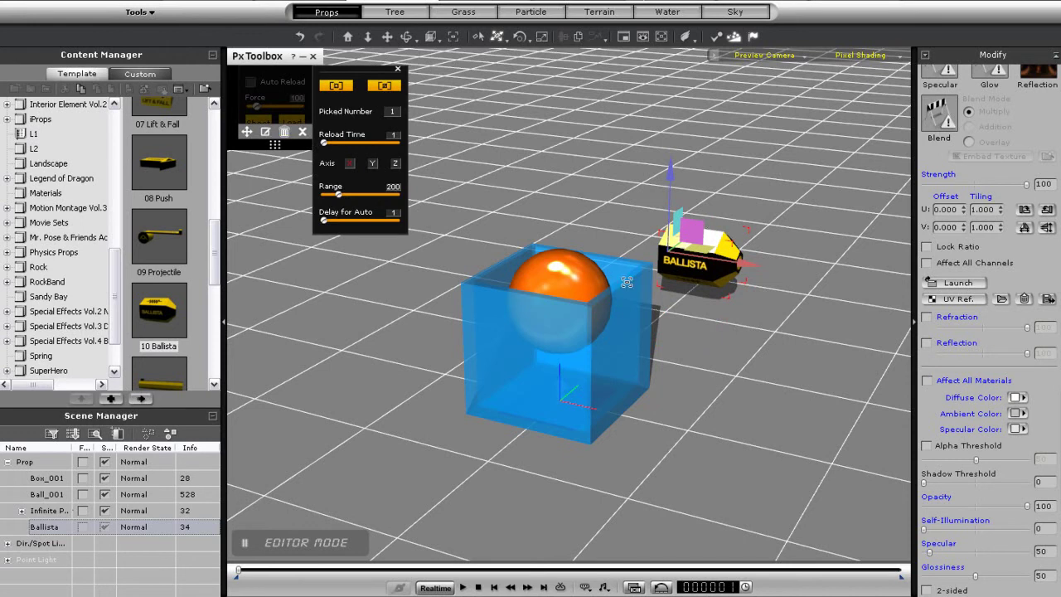
click(562, 273)
click(398, 70)
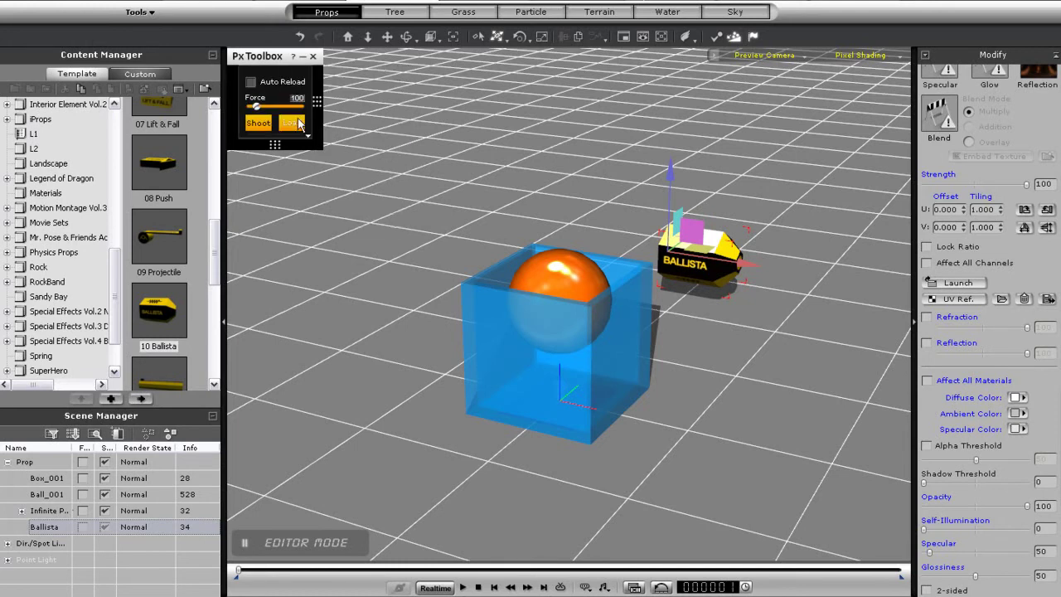
click(258, 123)
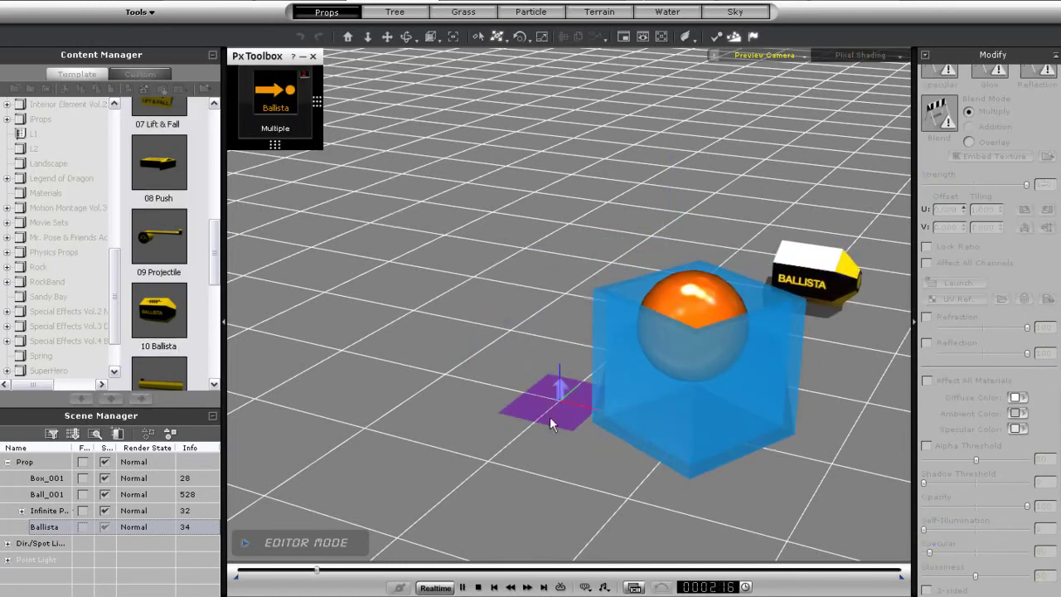
click(479, 587)
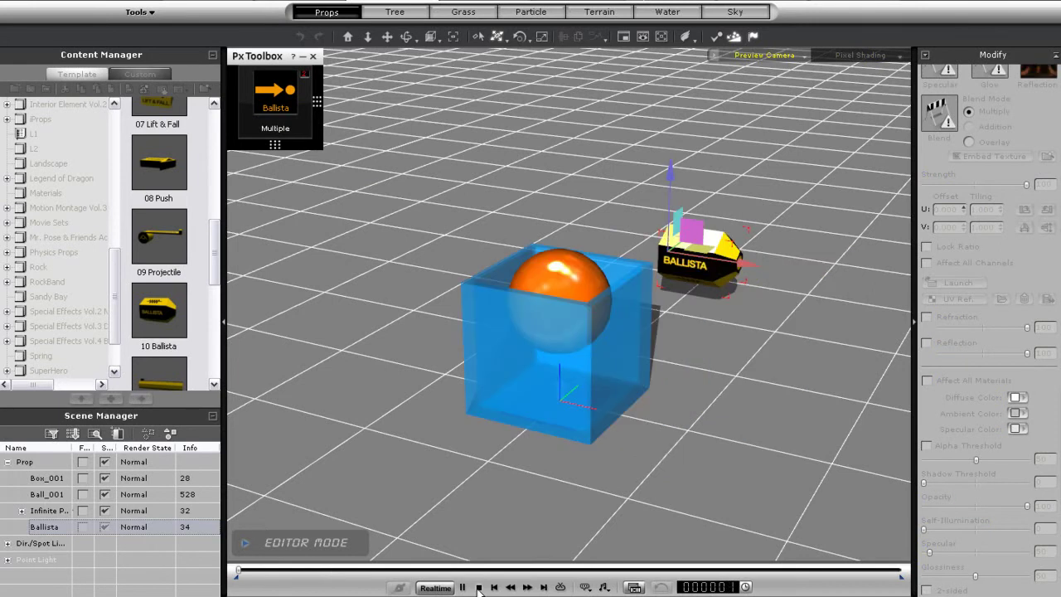
Step: Set the Ballista's shooting axis to Z and test-shoot the orange ball
click(572, 282)
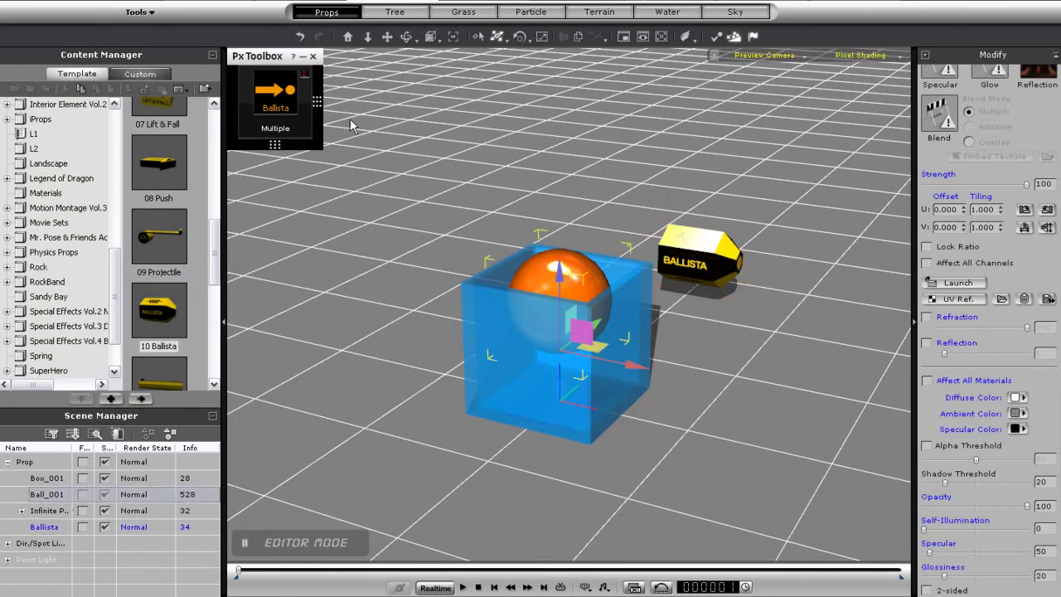
click(307, 137)
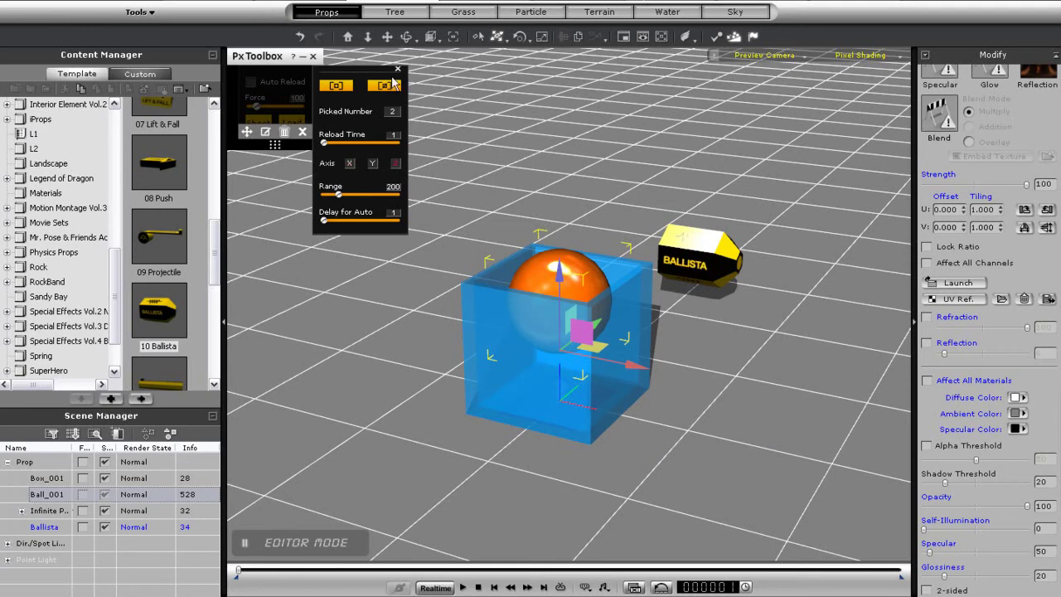
click(399, 71)
click(272, 134)
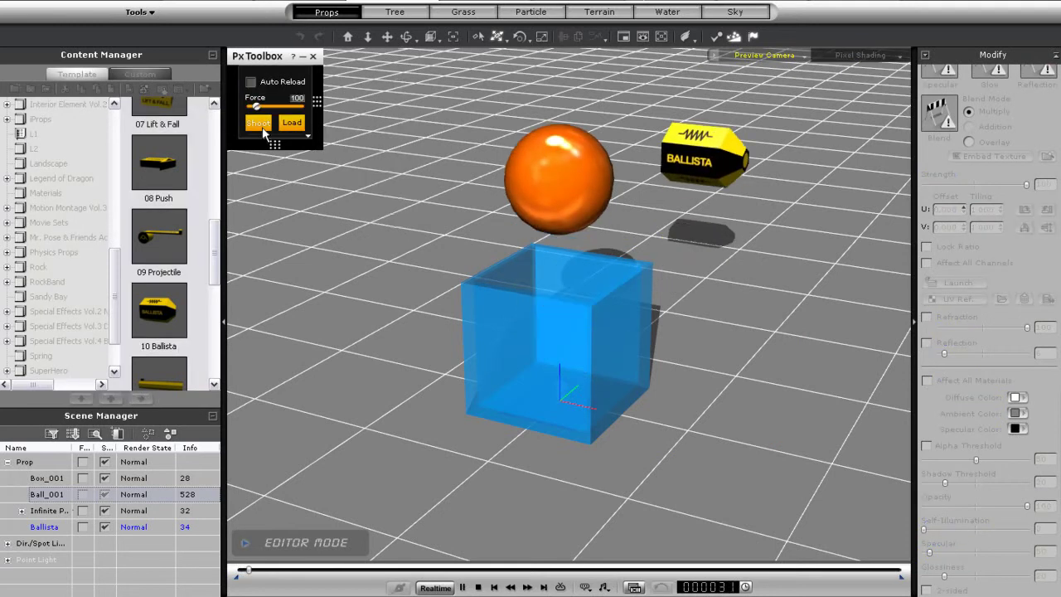
click(478, 587)
Step: Set the Ballista's Force to 50 and test-shoot the ball
mouse_move(283, 121)
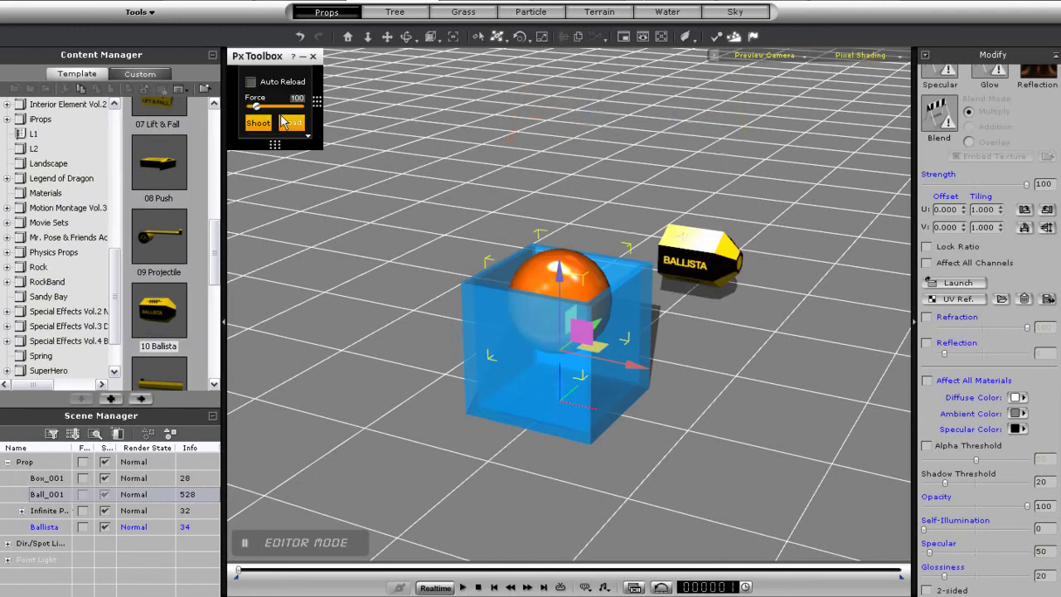
click(258, 122)
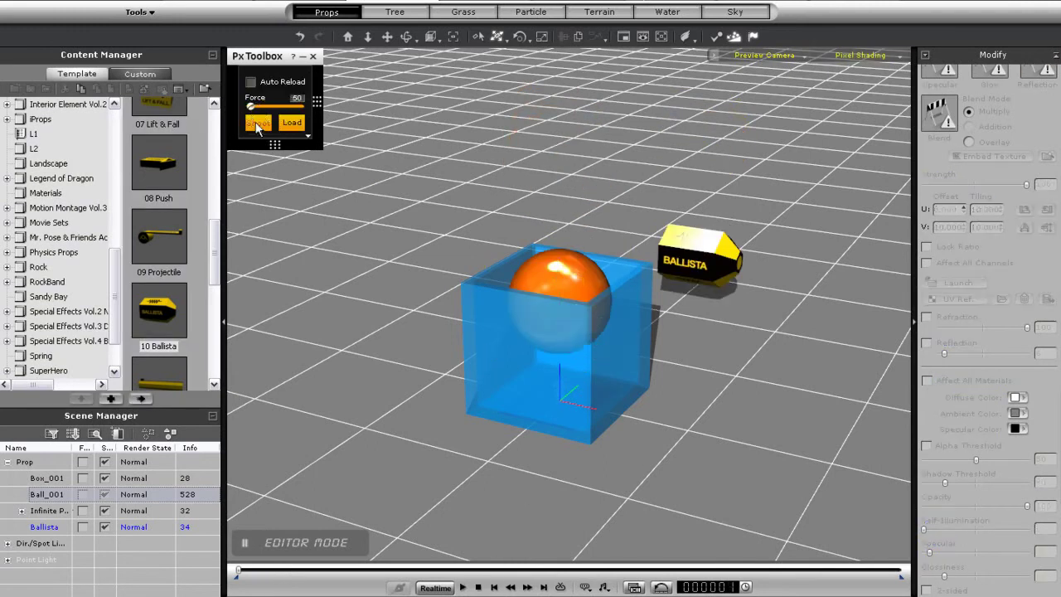
click(477, 587)
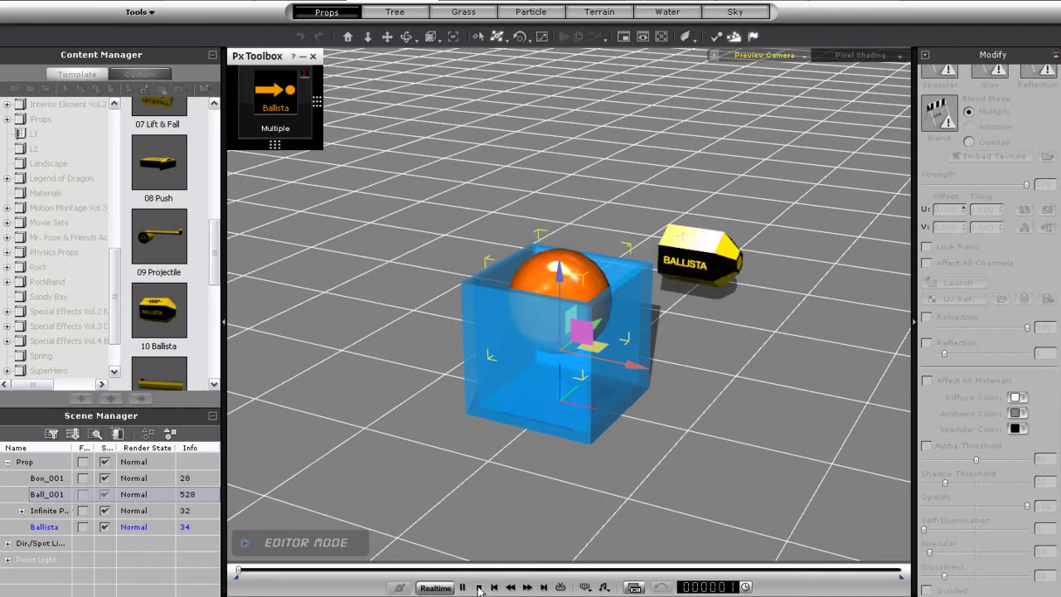
Step: Review the Ballista's additional settings: picked number, reload time, axis, range and auto delay
mouse_move(279, 100)
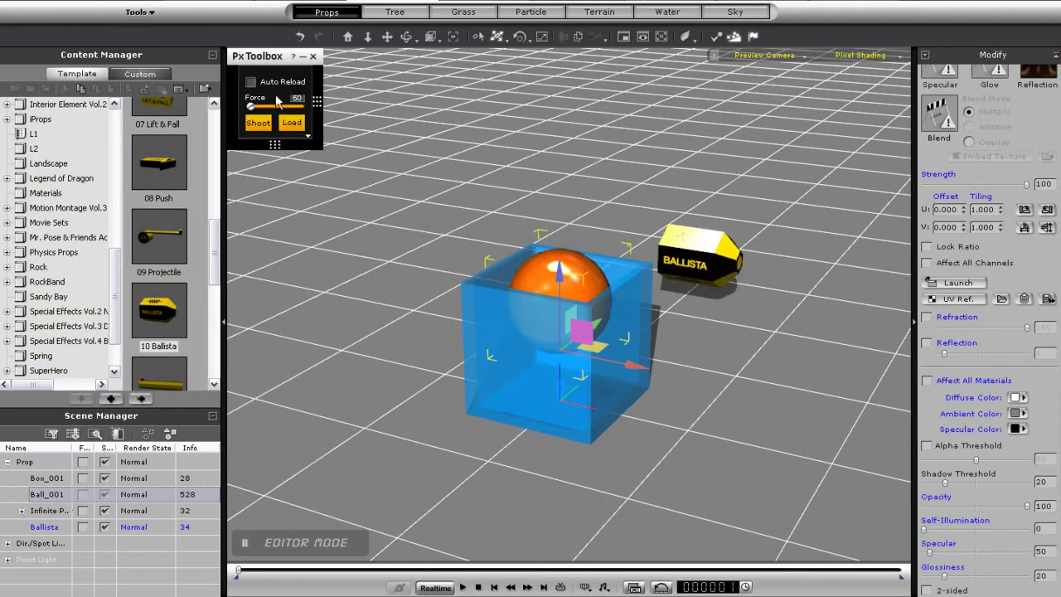
click(306, 138)
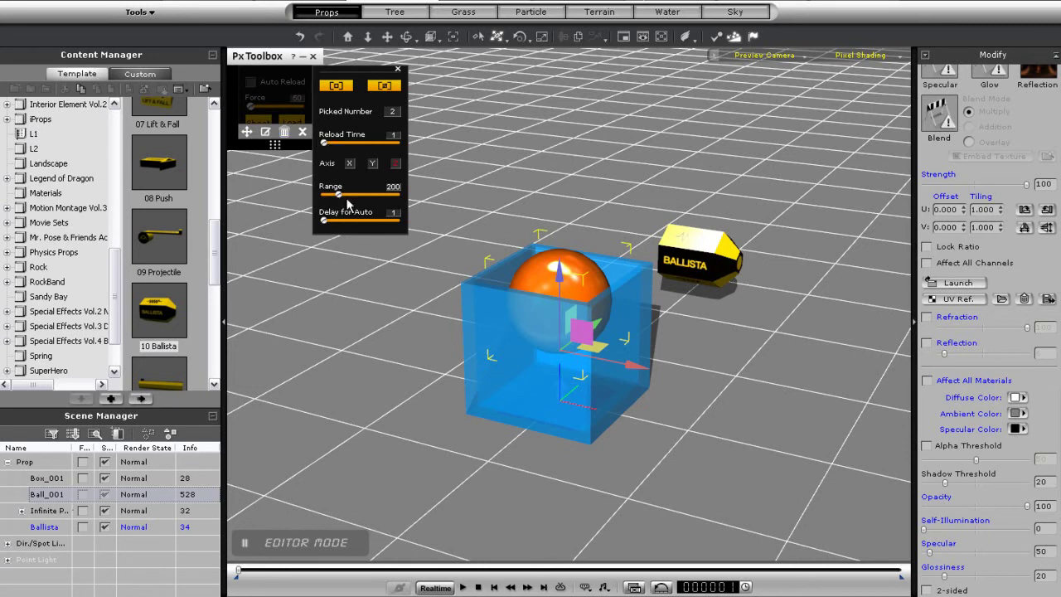
click(398, 70)
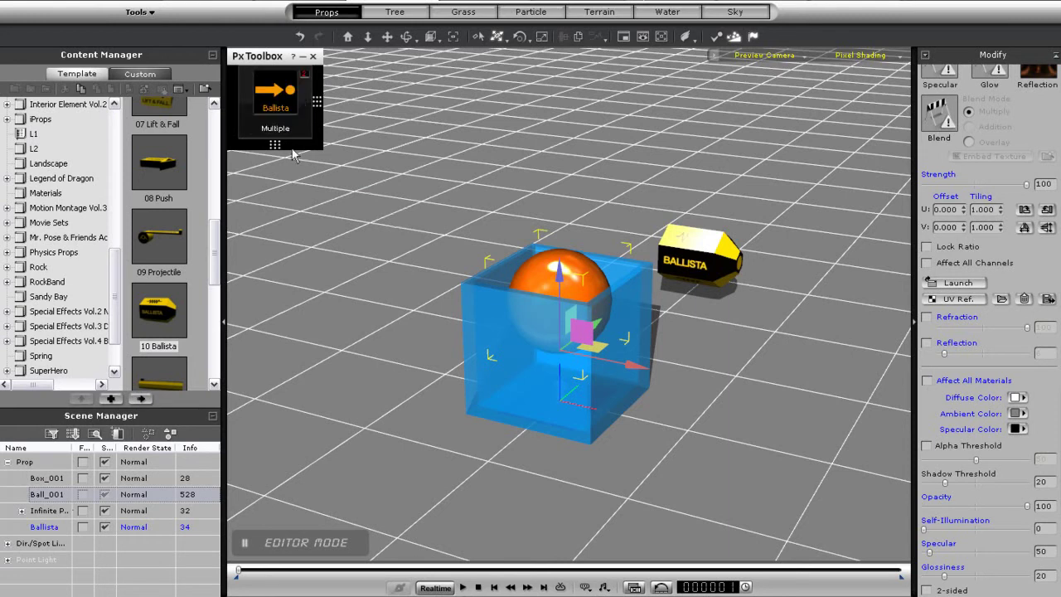
Step: Set the blue box Box_001 as the target of the orange ball's Spring constraint and test-shoot the ball
click(290, 147)
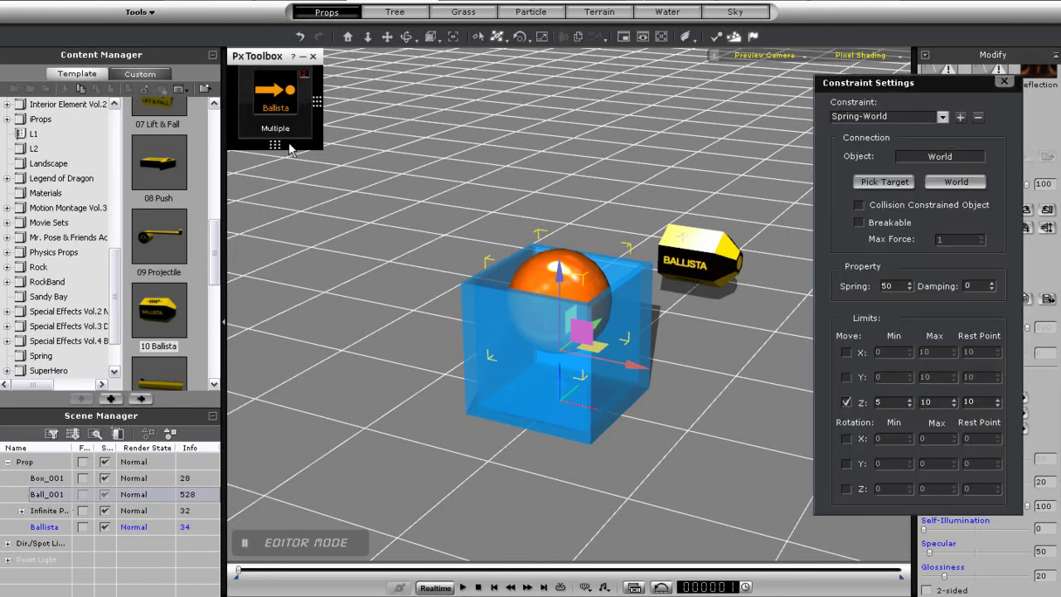
click(906, 186)
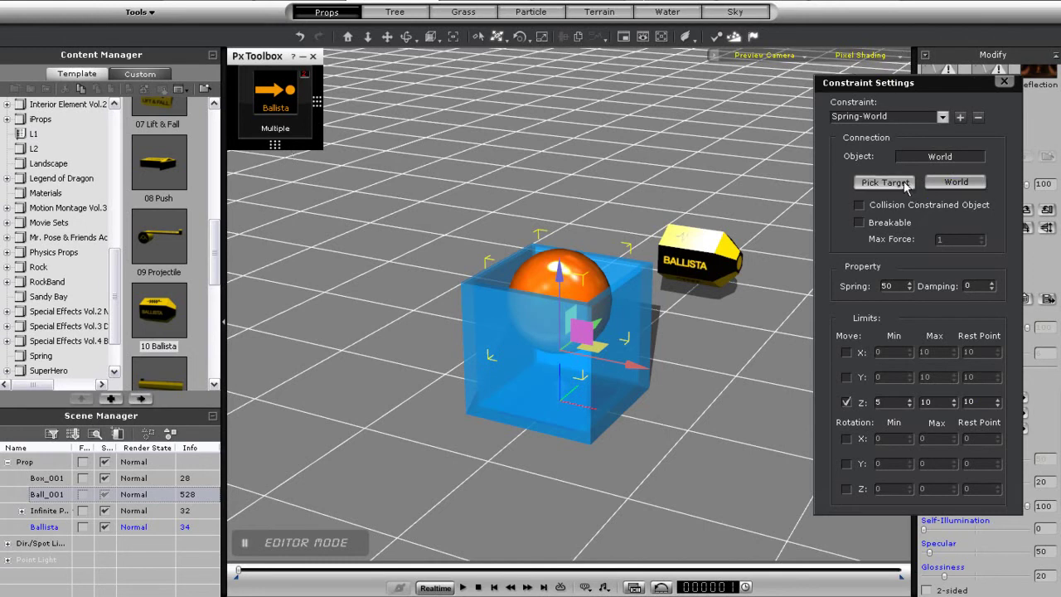
click(585, 421)
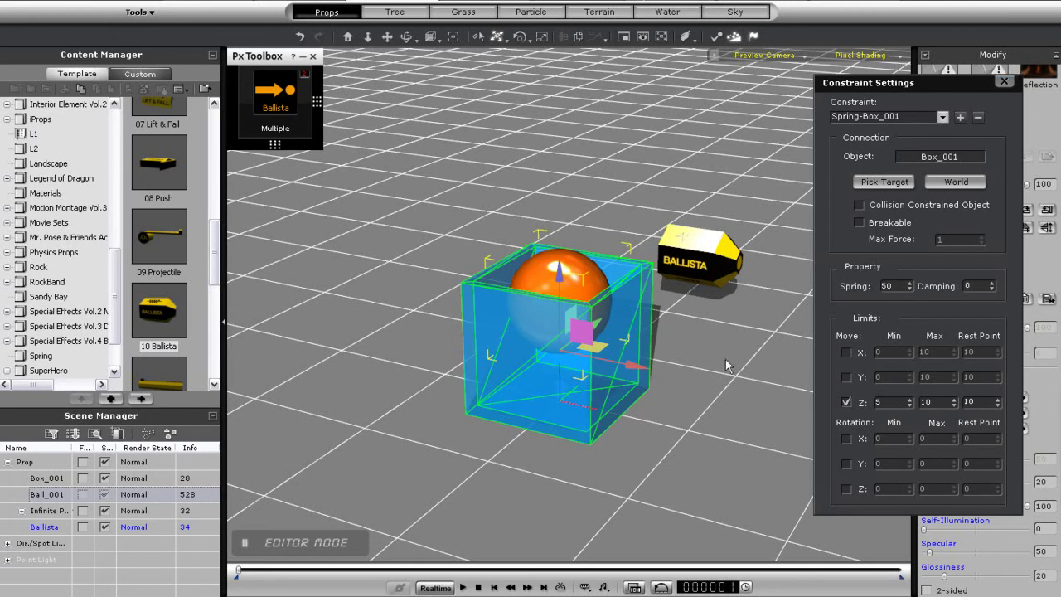
alt+right_drag(727, 365, 692, 364)
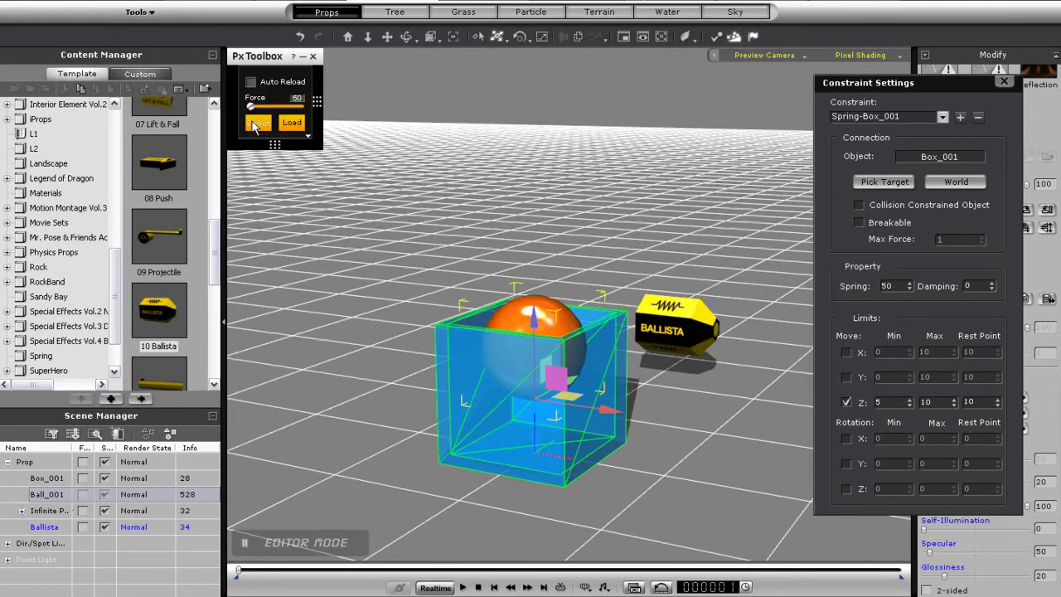
click(257, 125)
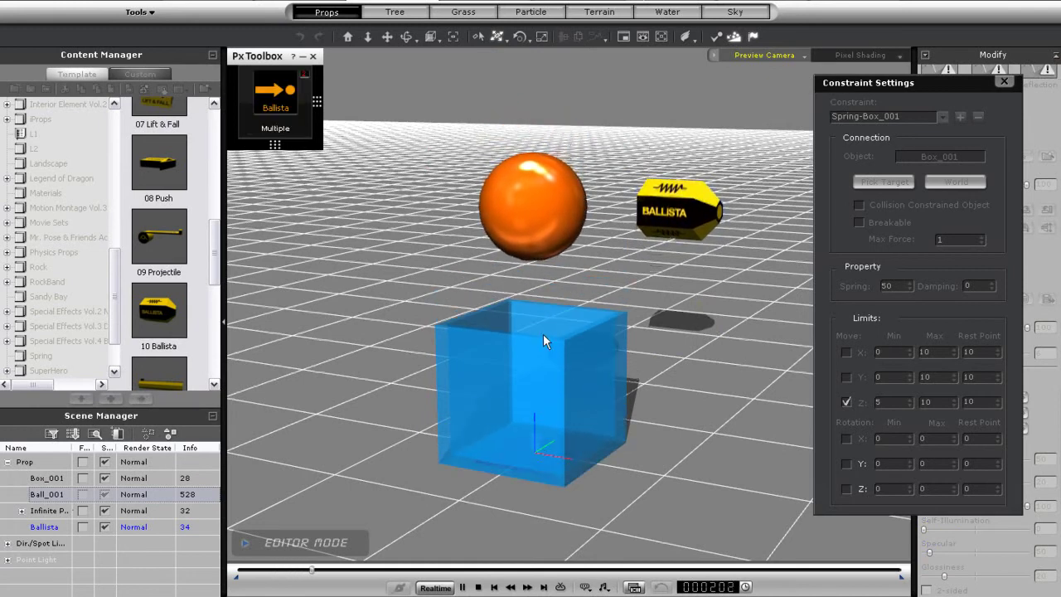
click(477, 587)
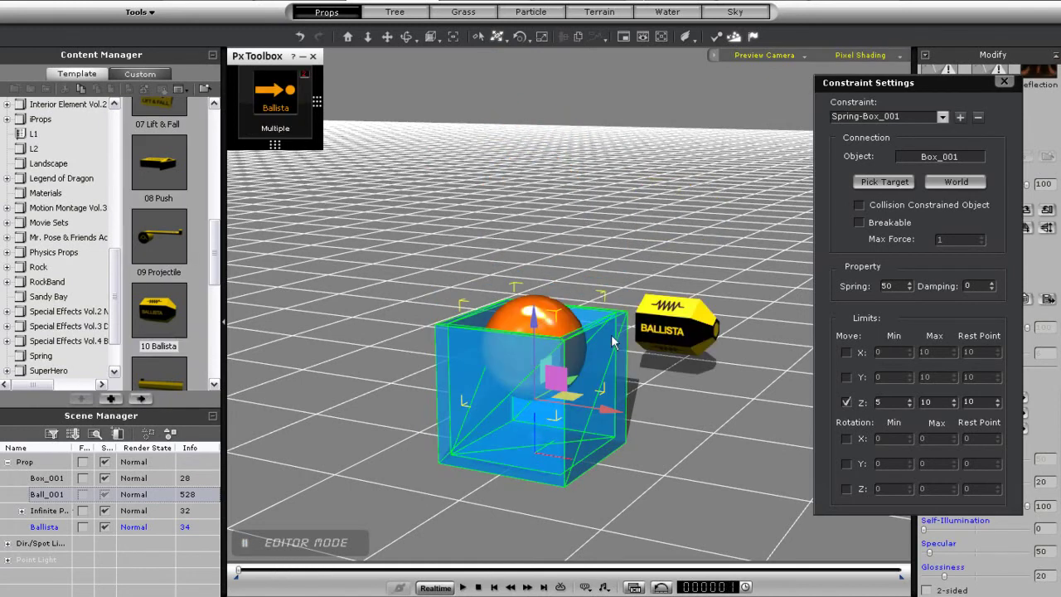
click(1005, 82)
Step: Set the blue box's physics Mass to 5 and test-shoot the ball
click(579, 446)
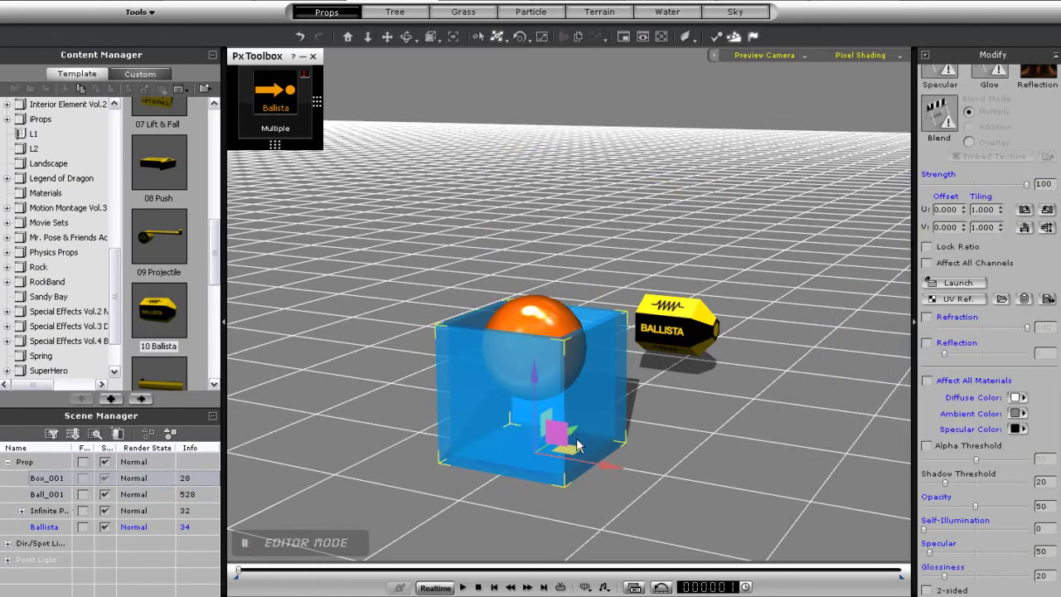
key(p)
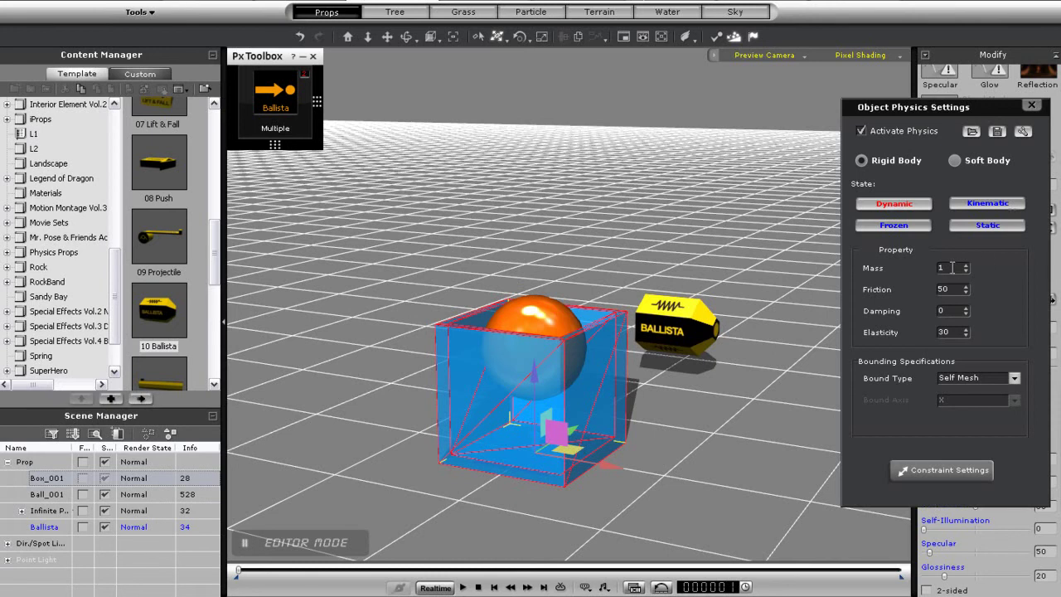
text(5)
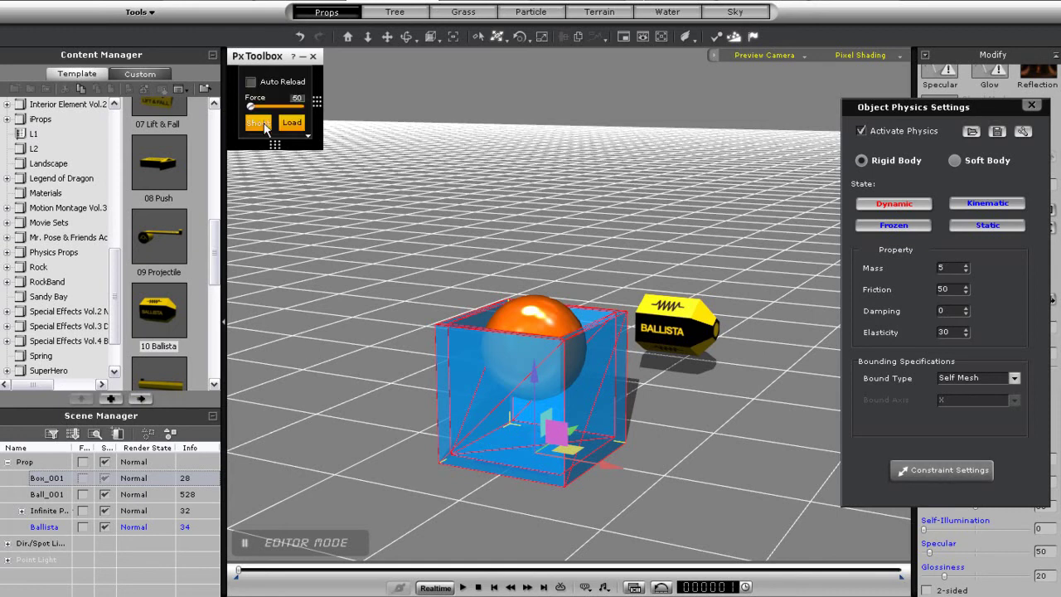
click(265, 124)
click(259, 123)
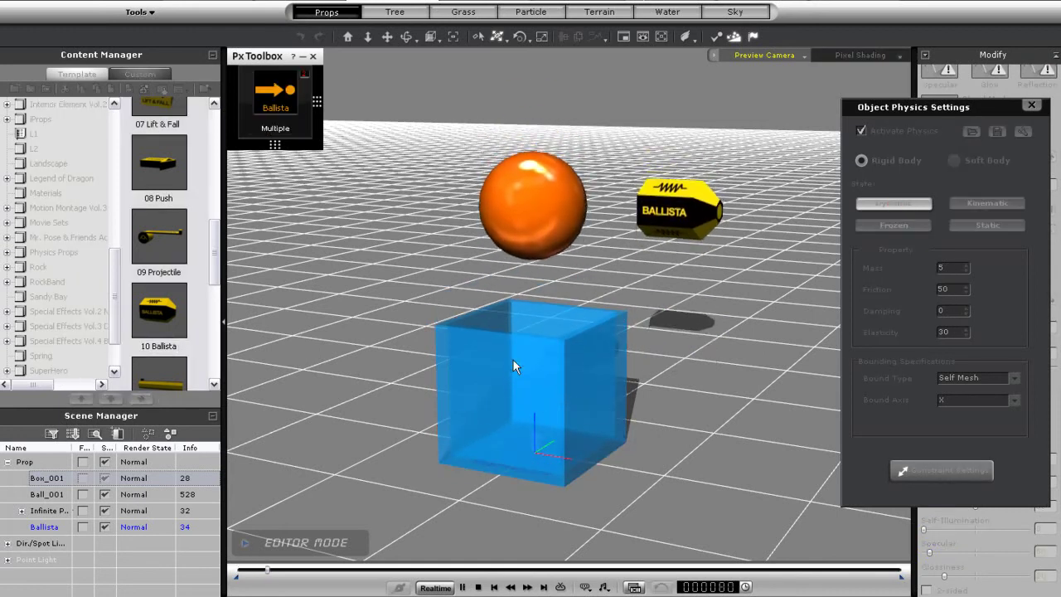
click(478, 587)
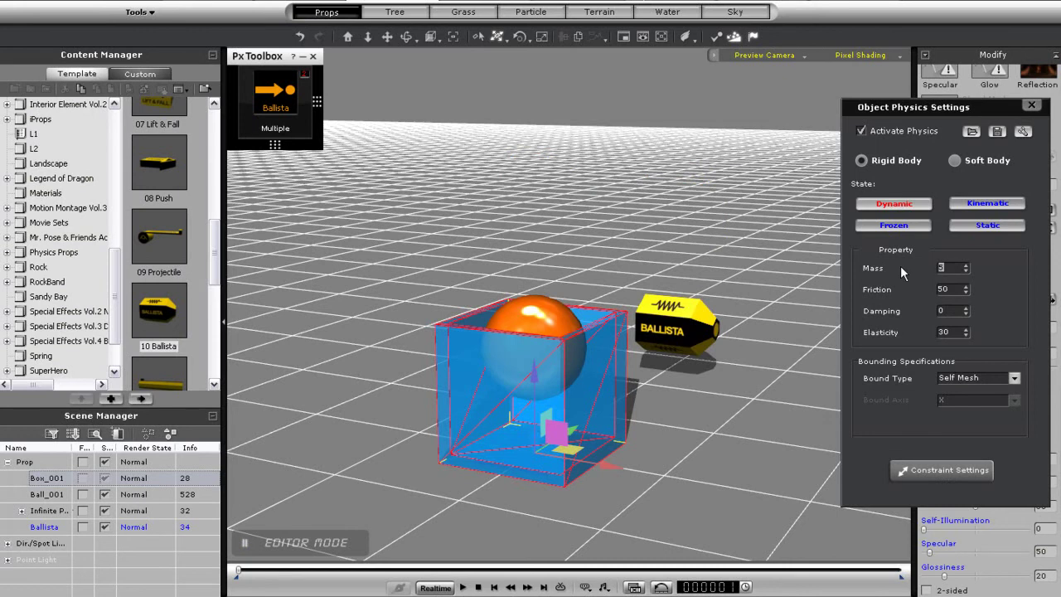
Step: Set the blue box's Mass to 2 and test-shoot the ball
text(2)
key(space)
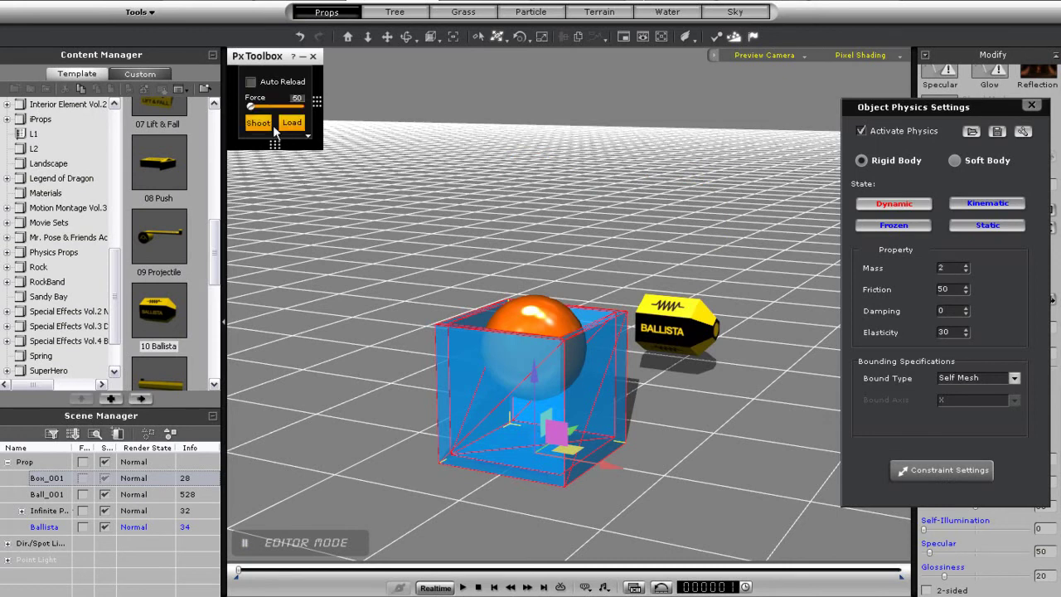
click(261, 123)
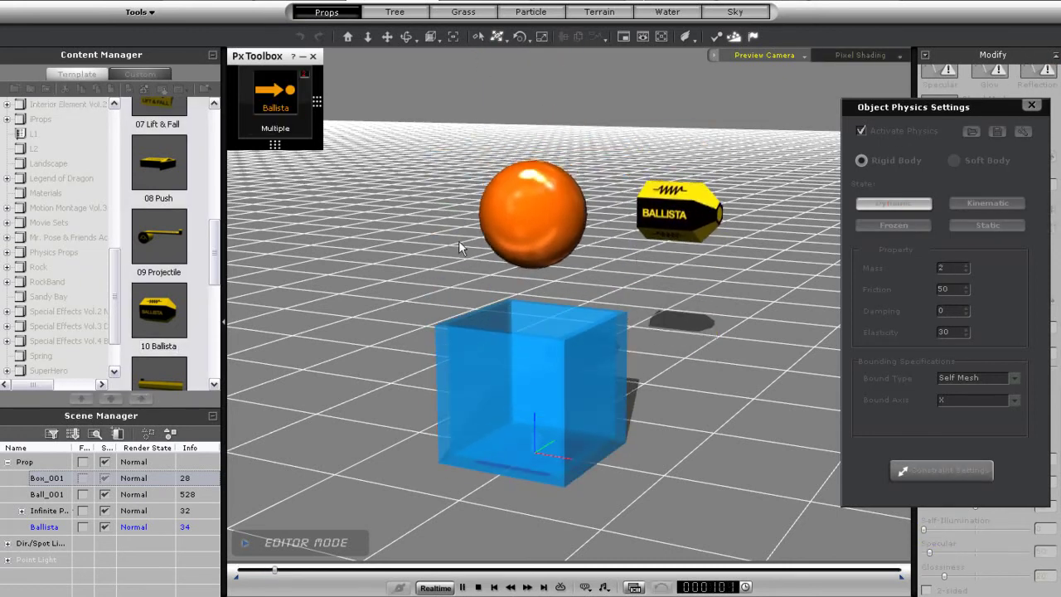
click(478, 588)
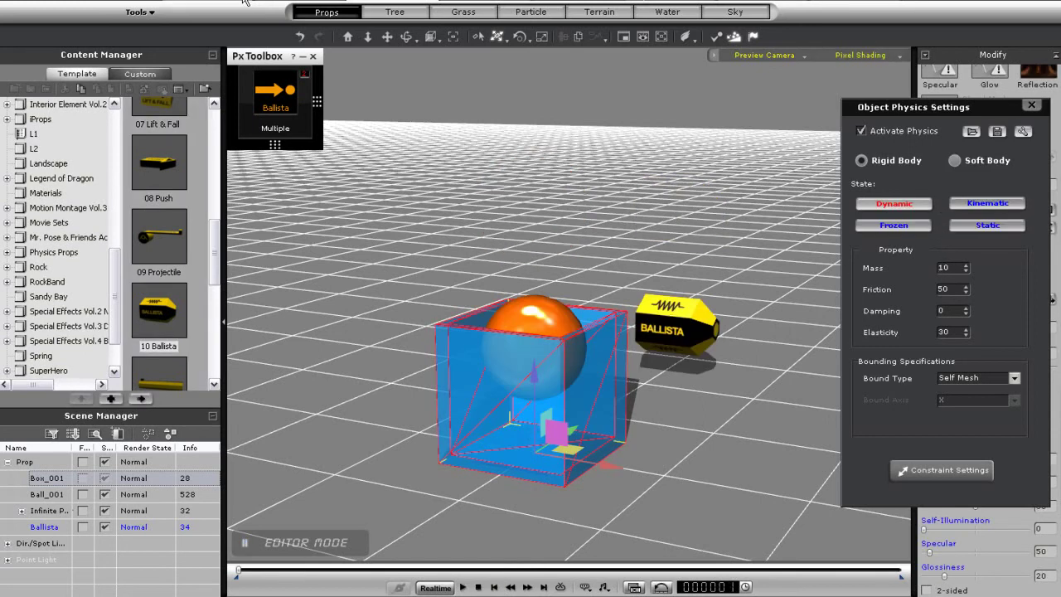
Step: Raise the Ballista's Force to 107 and test-shoot the ball
click(276, 93)
drag(251, 108, 257, 111)
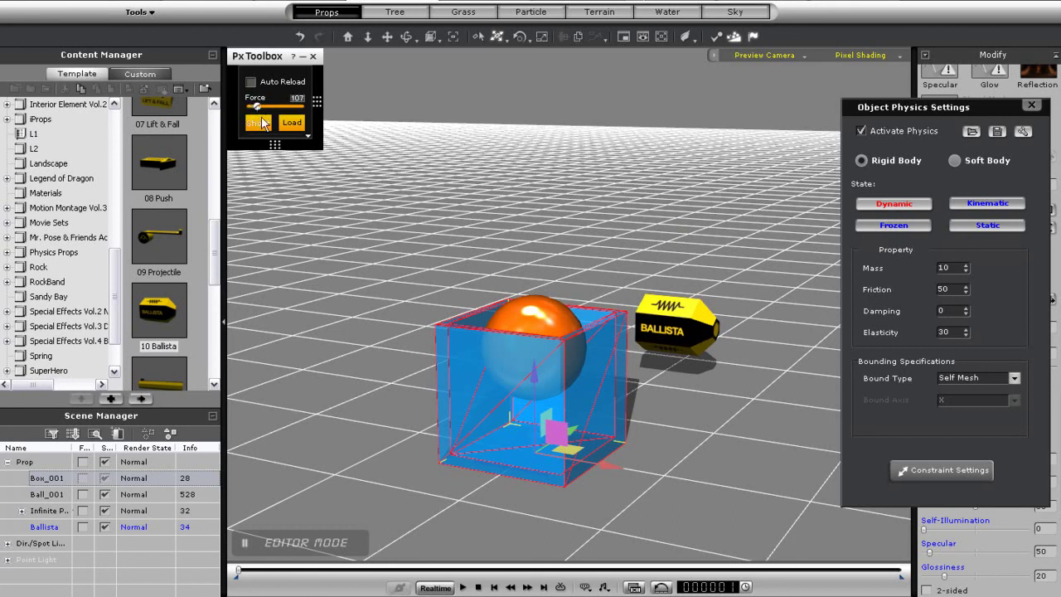
click(261, 122)
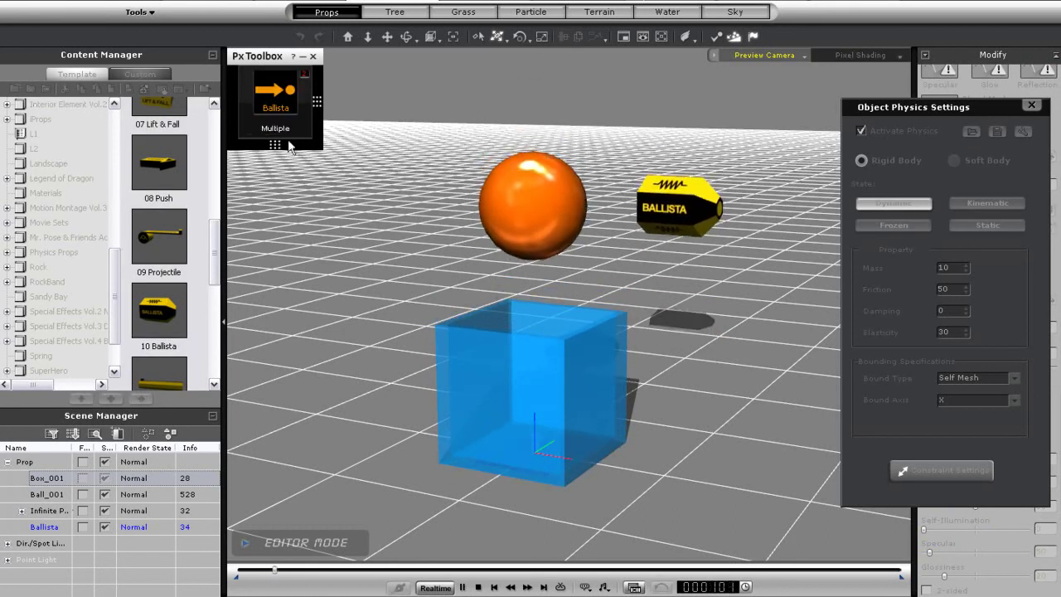
click(478, 587)
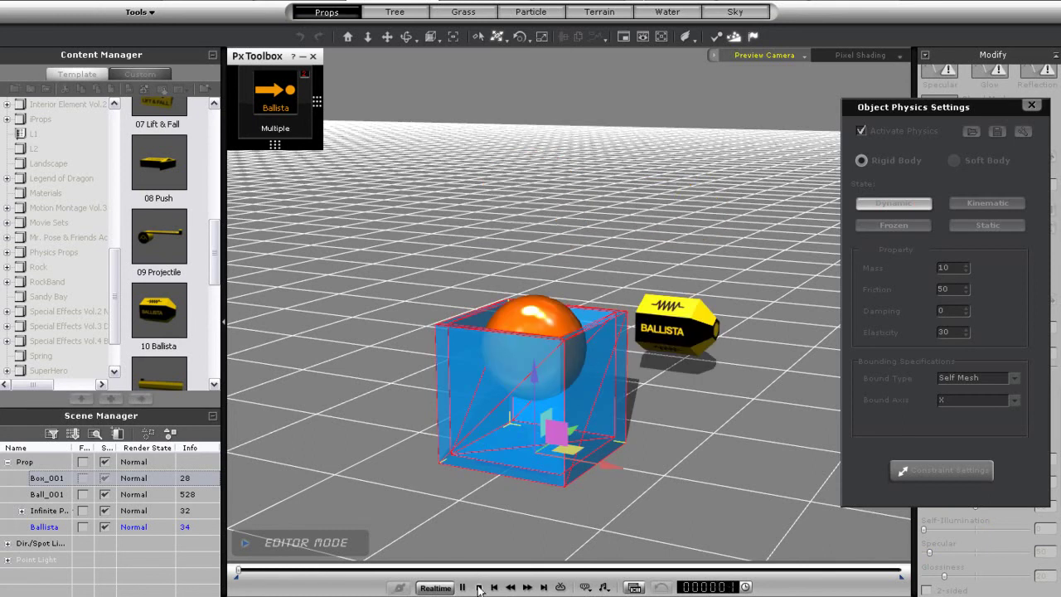
Step: Deactivate physics on the Ballista prop and hide it from the scene
middle_drag(647, 422, 616, 407)
click(642, 280)
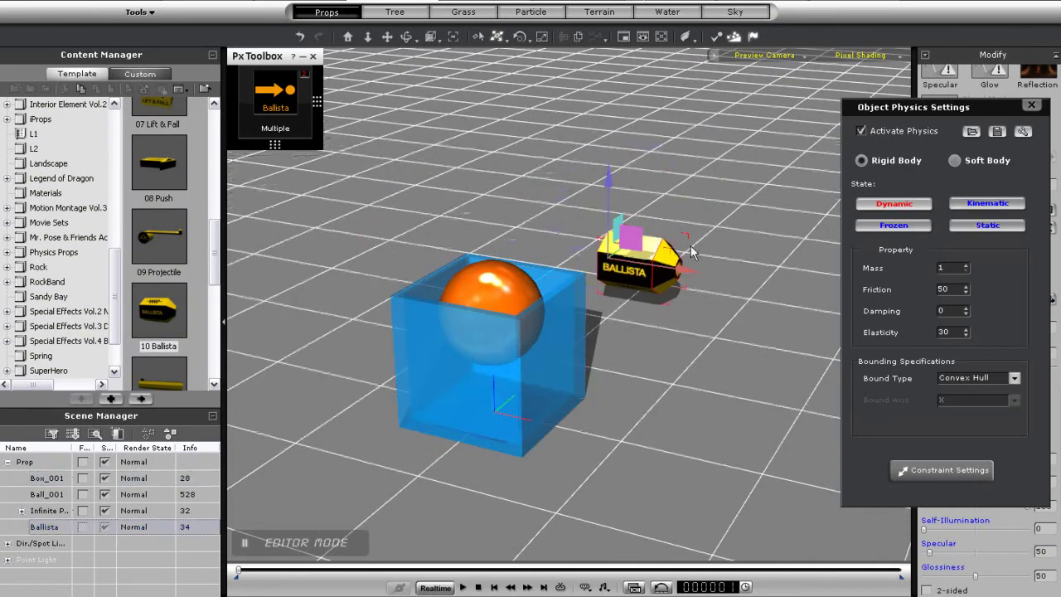
right_click(661, 253)
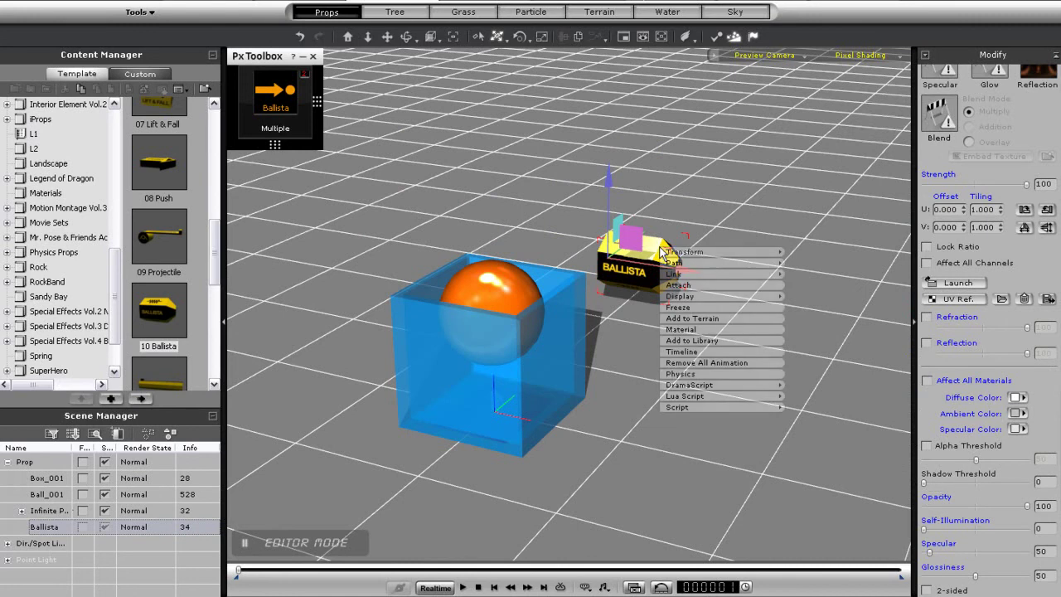
click(740, 364)
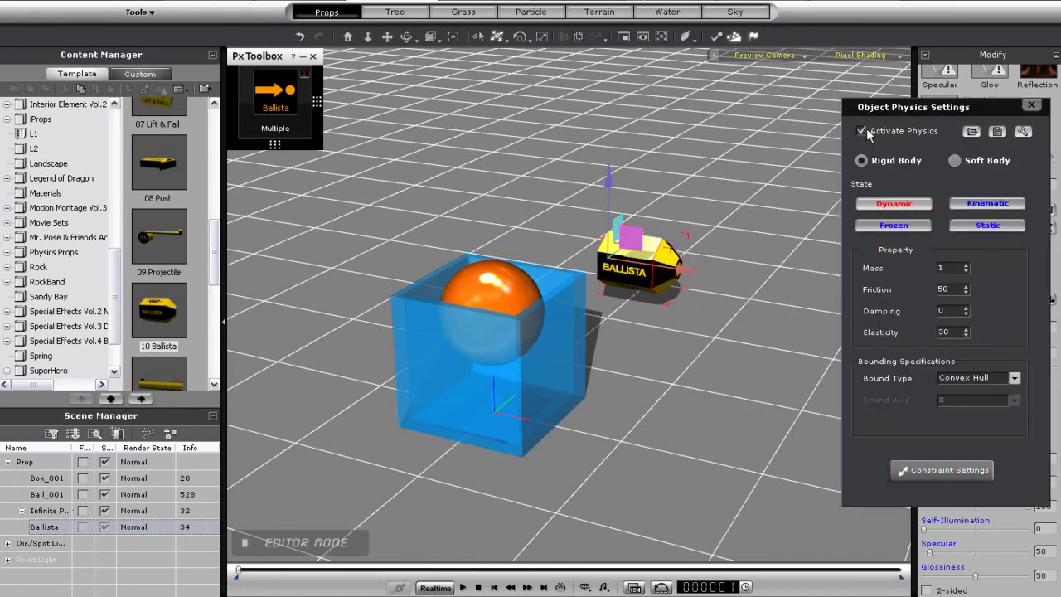
click(863, 130)
click(1032, 105)
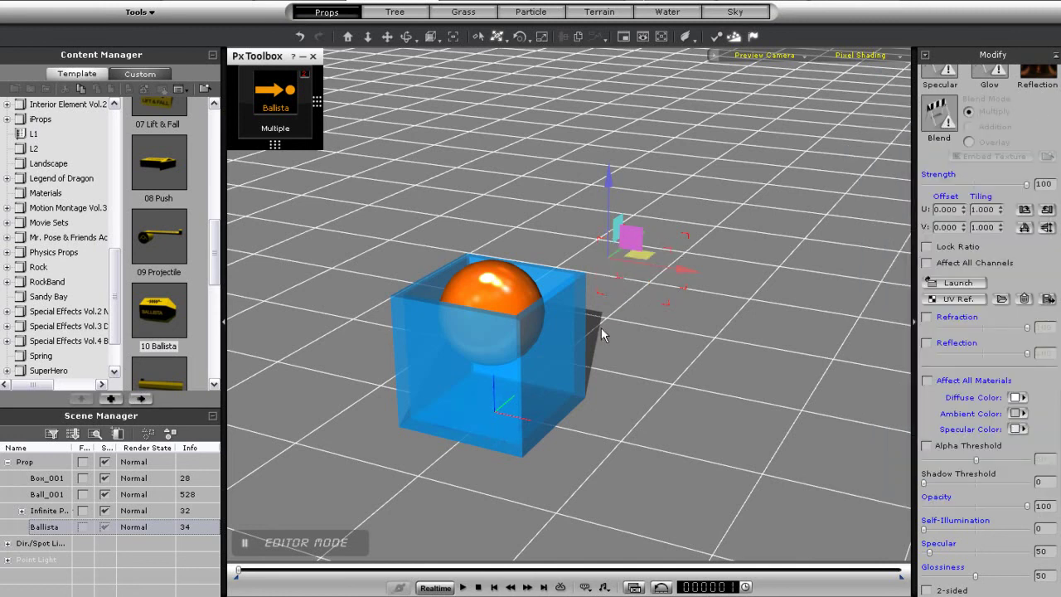
Step: Test-shoot the ball with the Ballista prop hidden
click(264, 92)
click(259, 124)
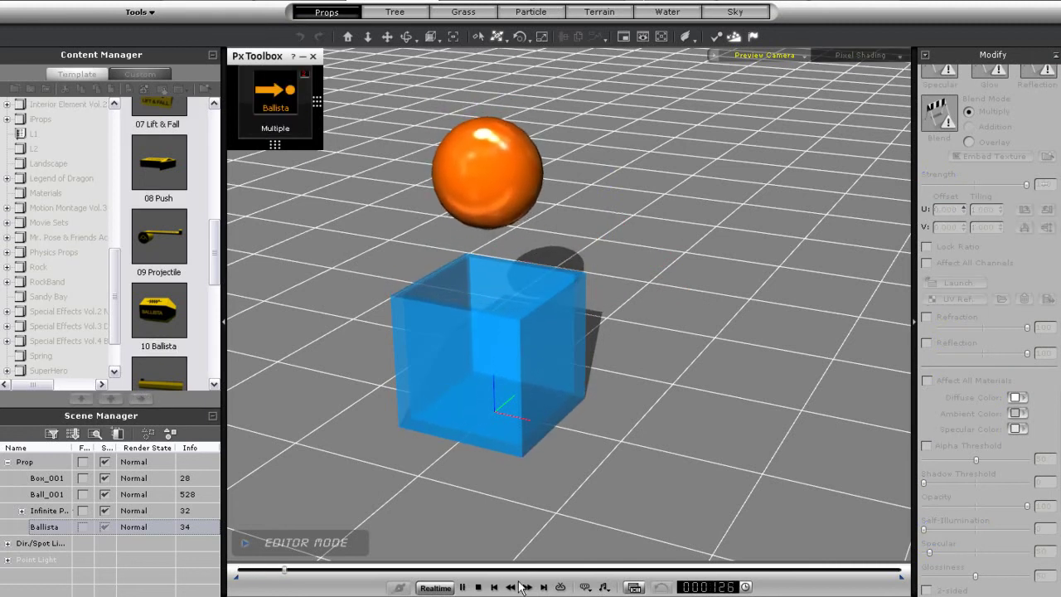
click(479, 587)
Step: Switch the playback mode to By Frame and test-shoot the ball twice
click(434, 587)
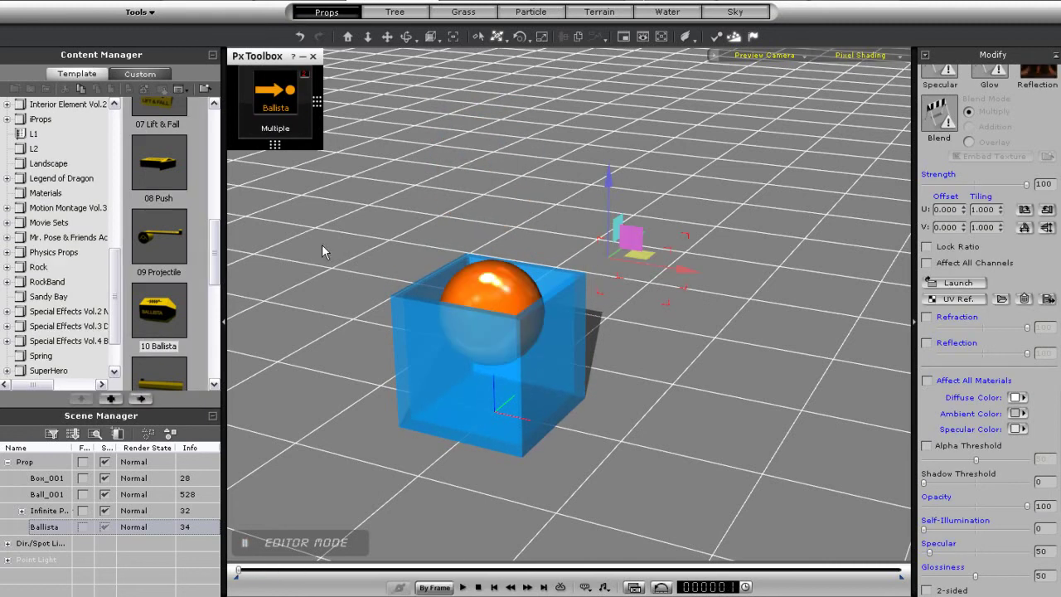
click(259, 124)
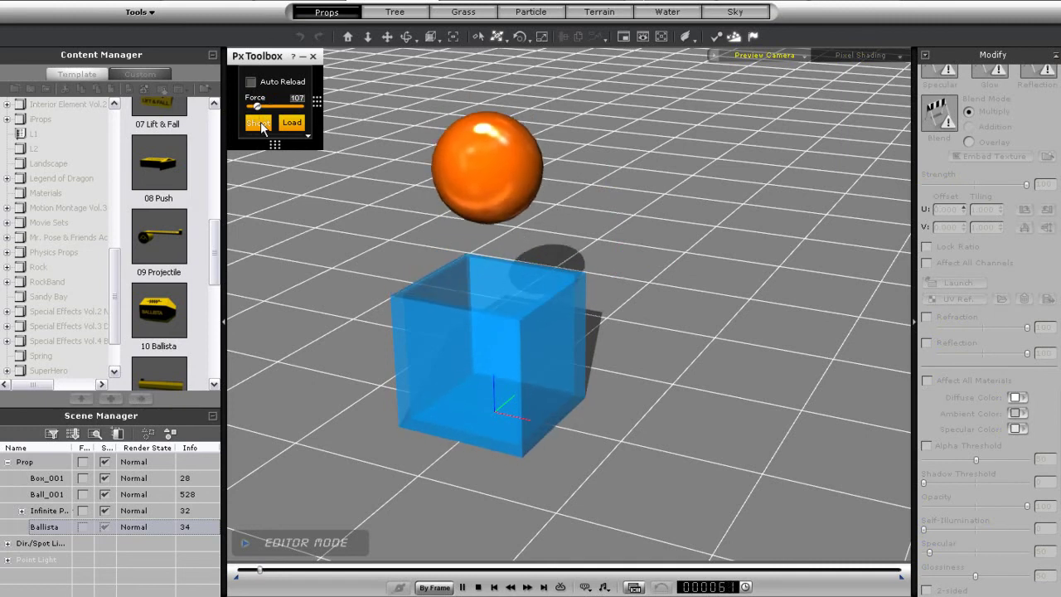
click(477, 586)
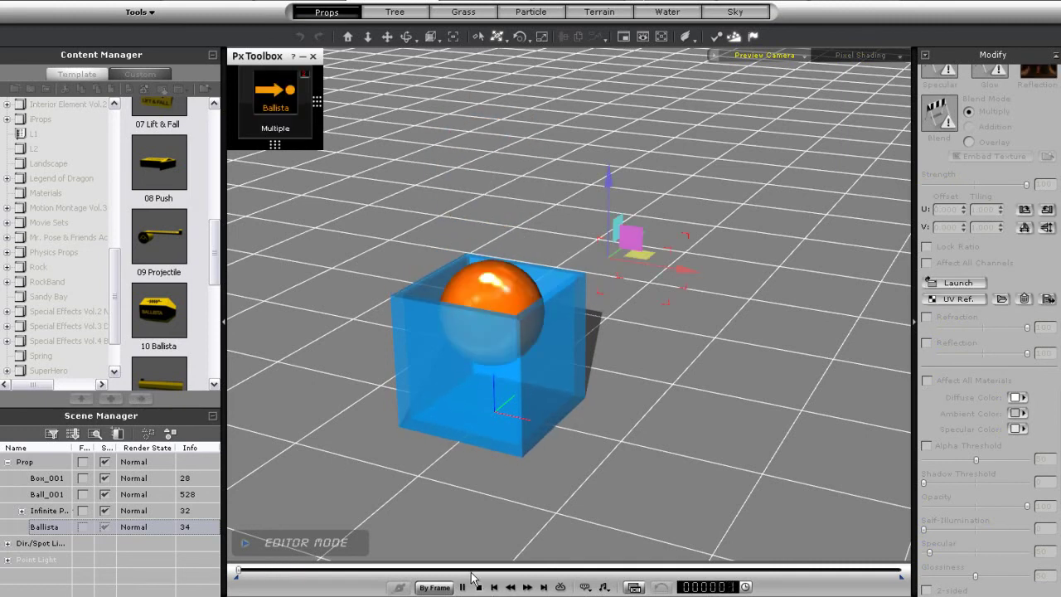
click(260, 124)
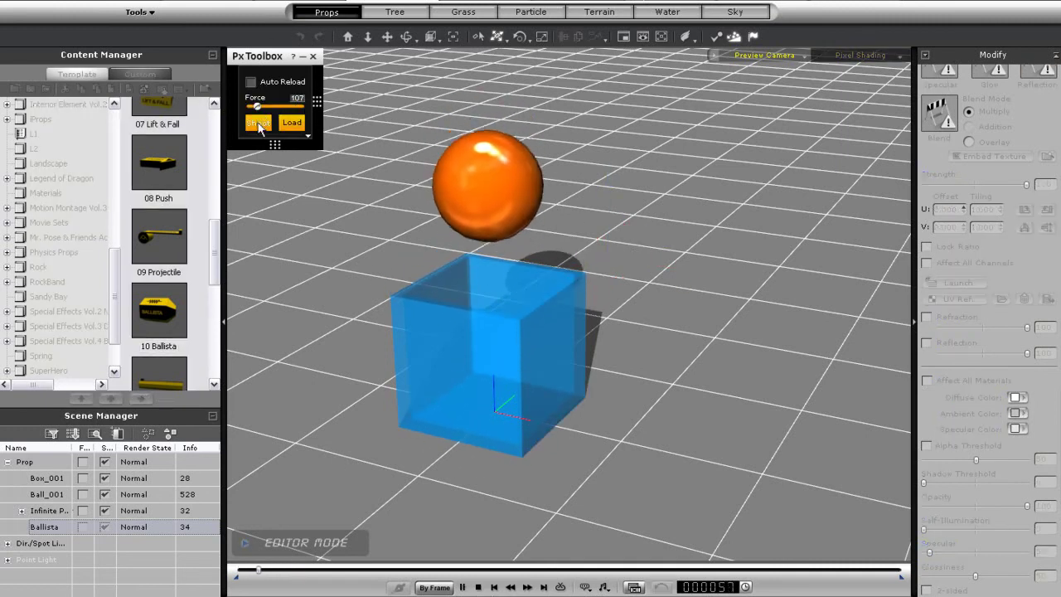